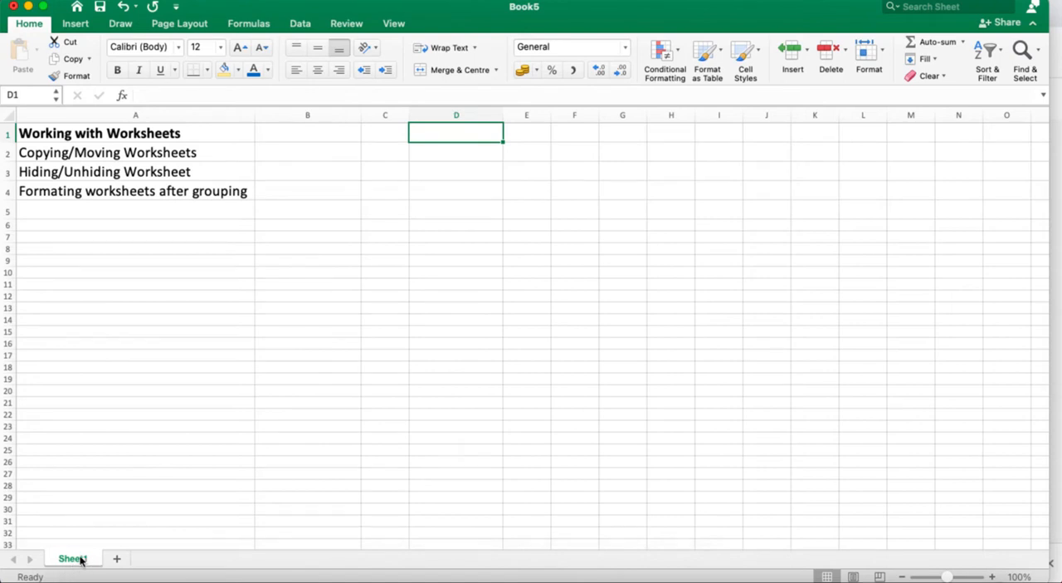
Copy Sheet1 into a new workbook with the Create a copy option, and close that workbook without saving.
right_click(81, 561)
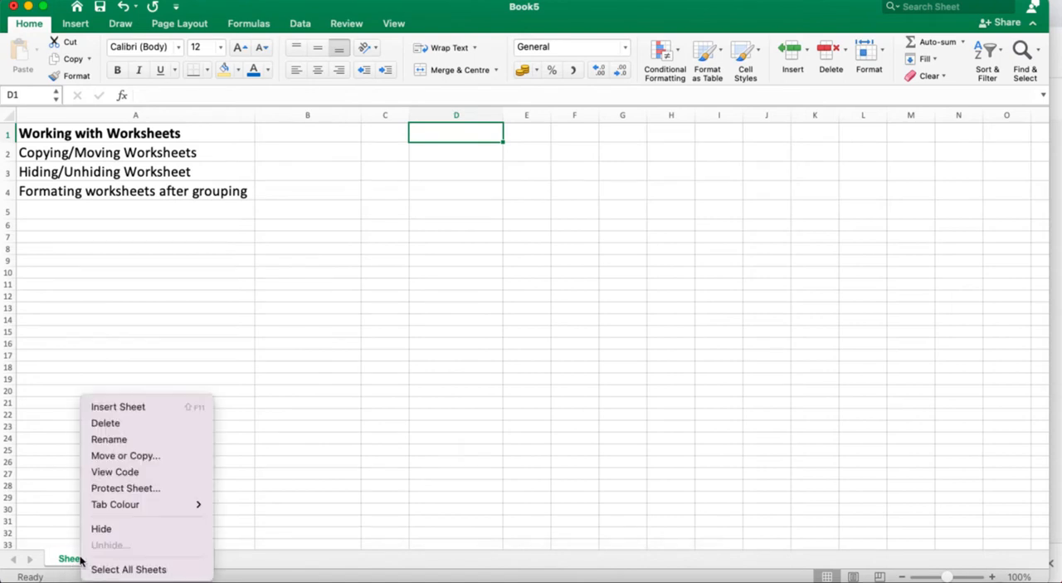
click(128, 455)
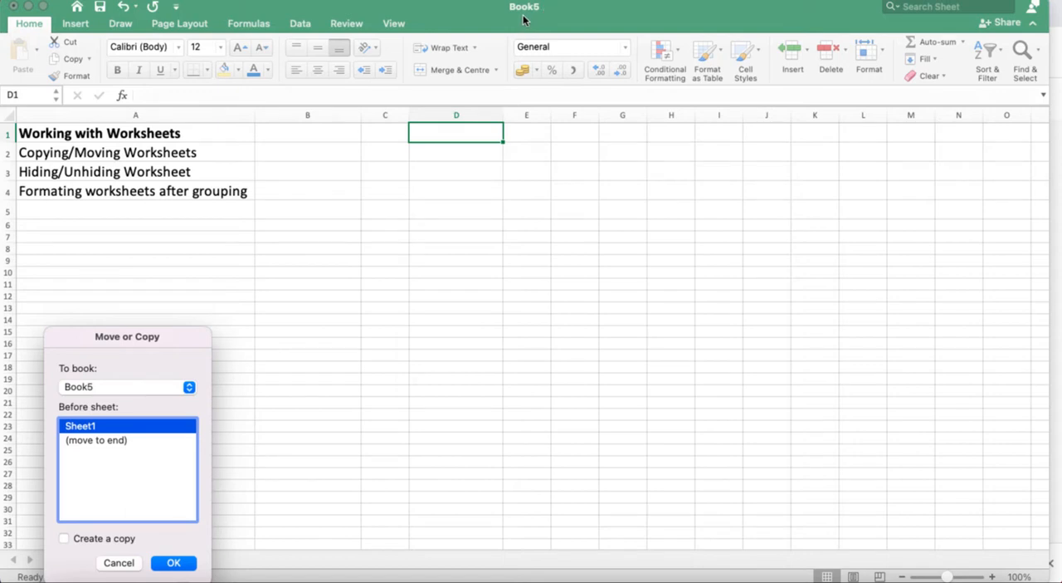
click(190, 389)
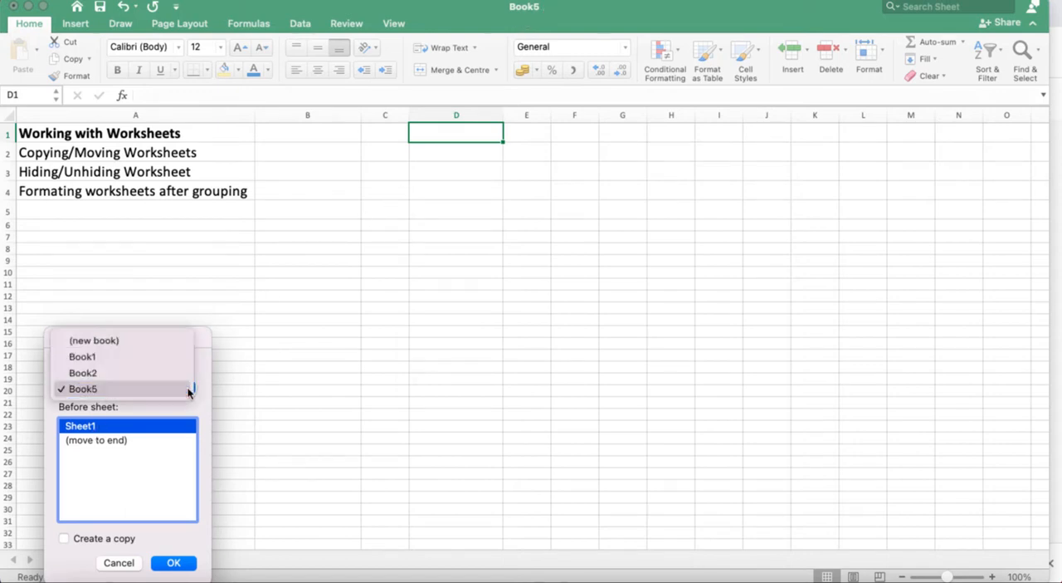
click(177, 341)
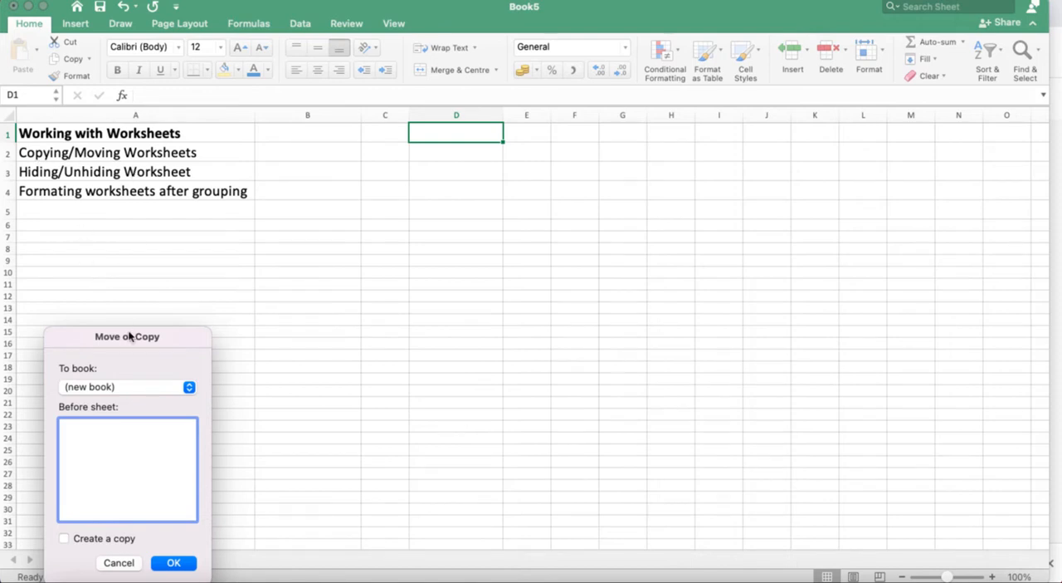
click(64, 539)
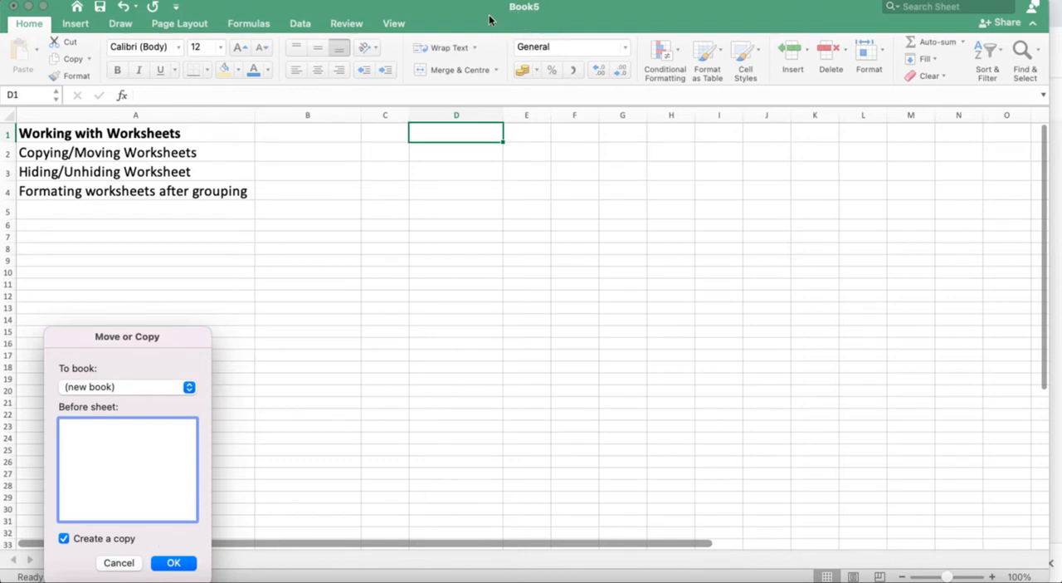
click(175, 562)
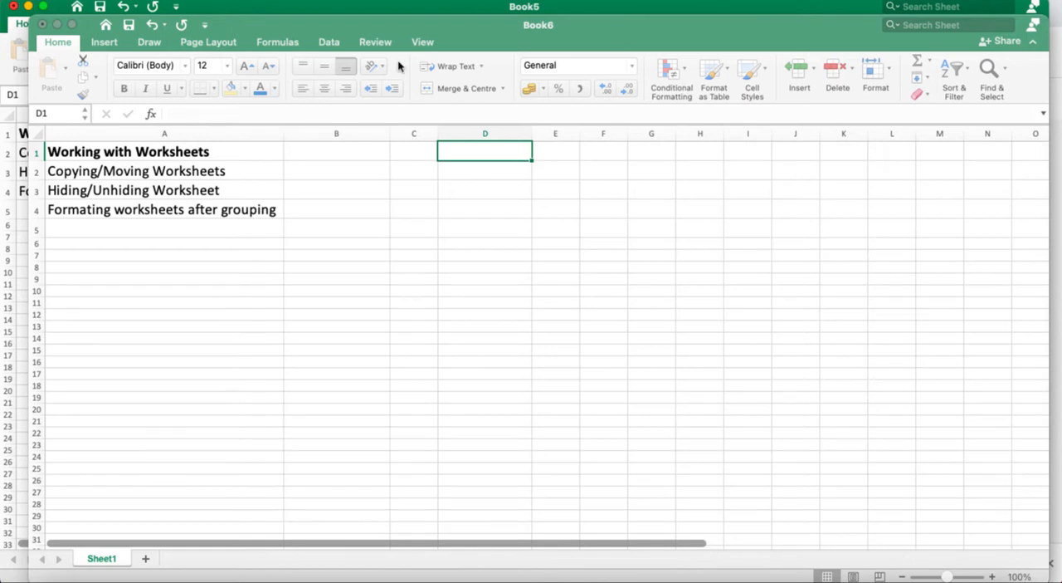
click(43, 26)
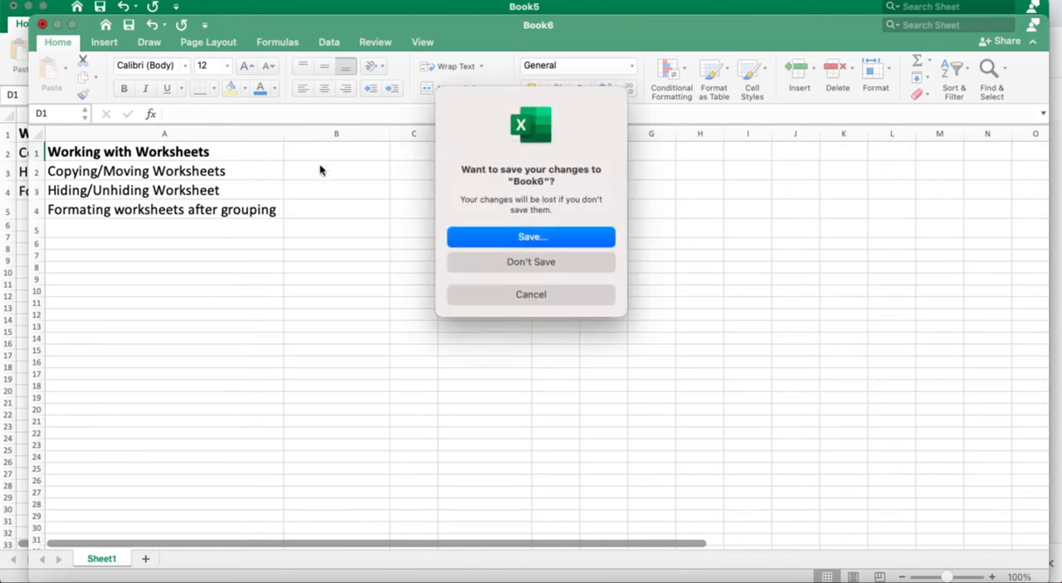
click(541, 264)
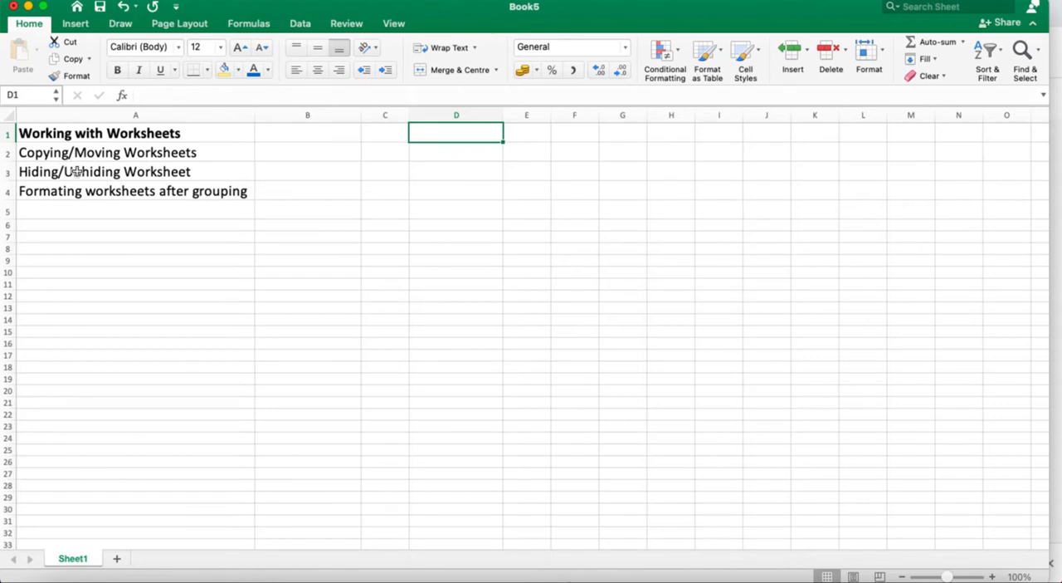
Create a copy of Sheet1 within Book5, placed before Sheet1.
right_click(74, 557)
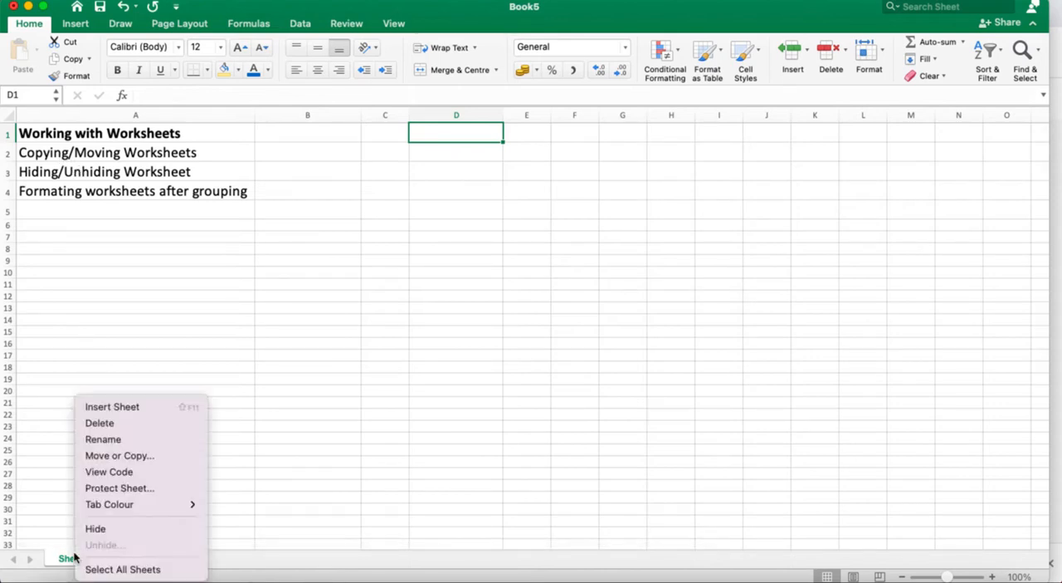
click(131, 456)
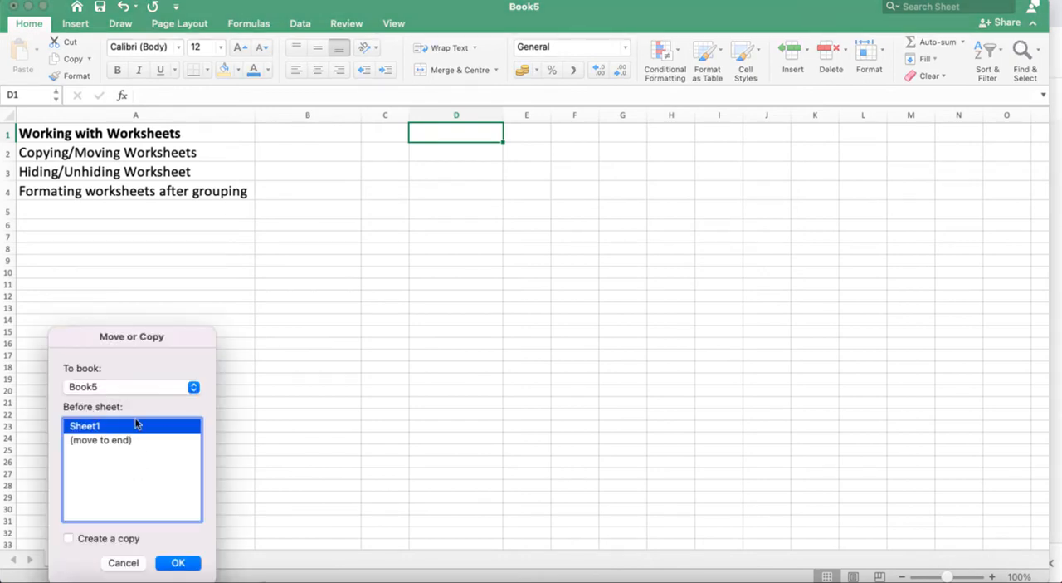
click(68, 538)
click(179, 563)
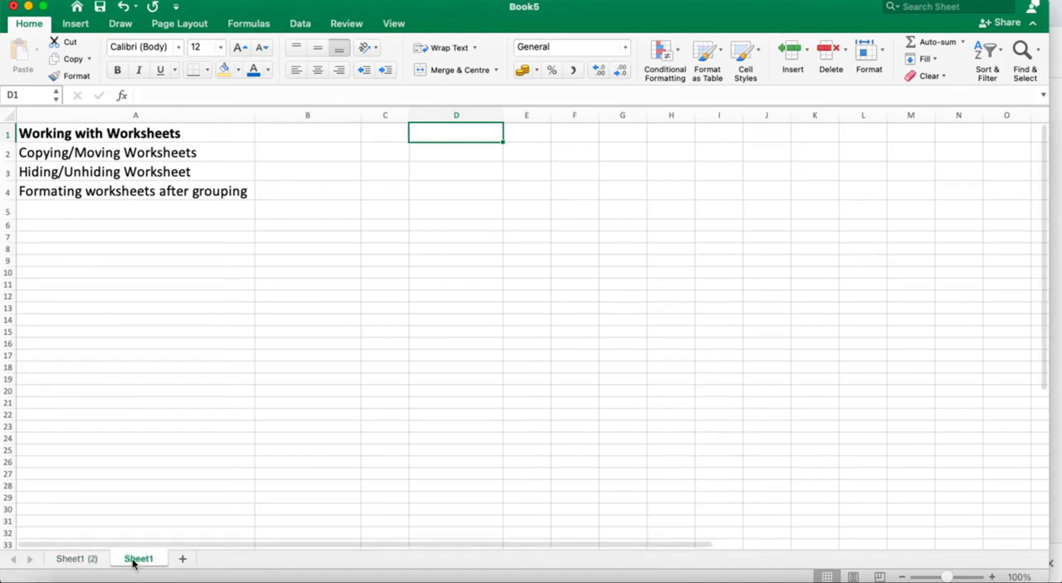
Rename the copied worksheet as "Dupicate Copy".
right_click(83, 562)
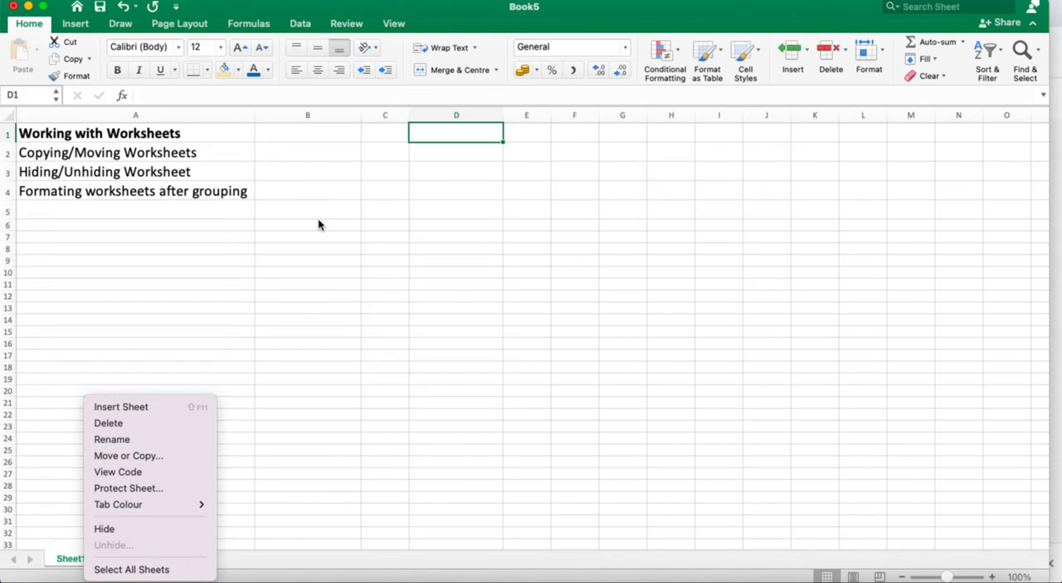
click(369, 364)
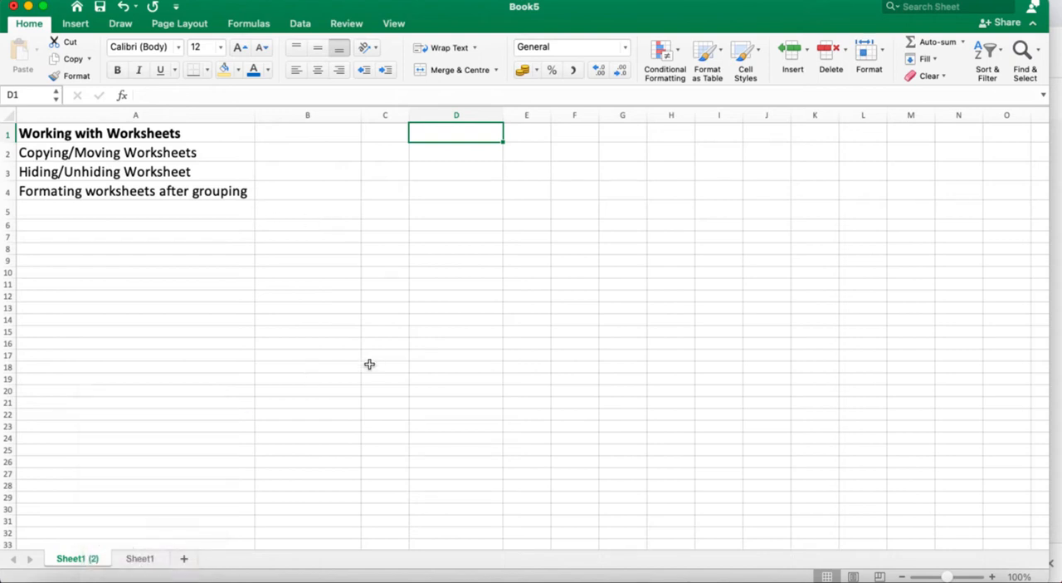
right_click(75, 565)
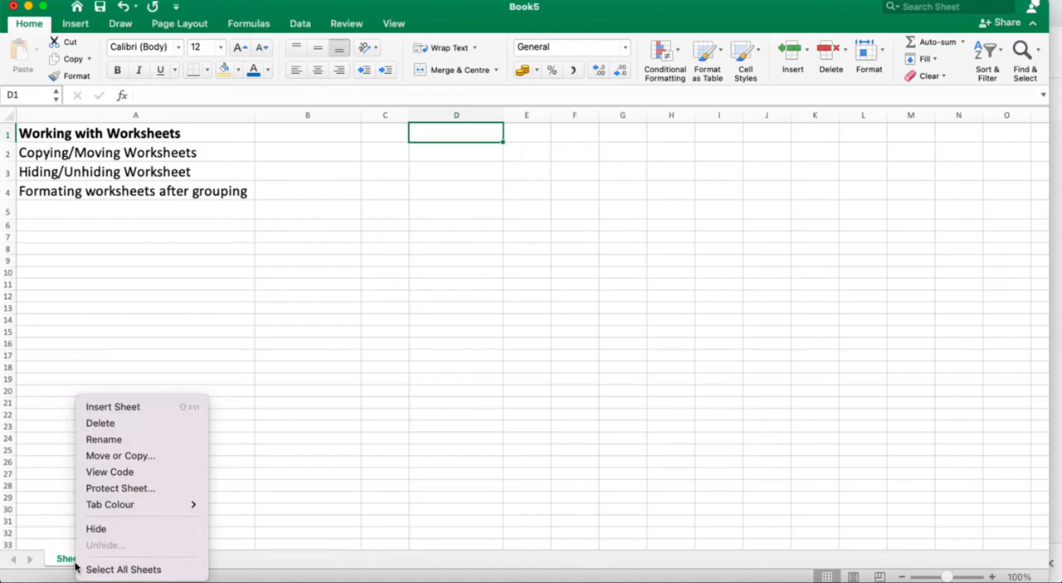
click(121, 447)
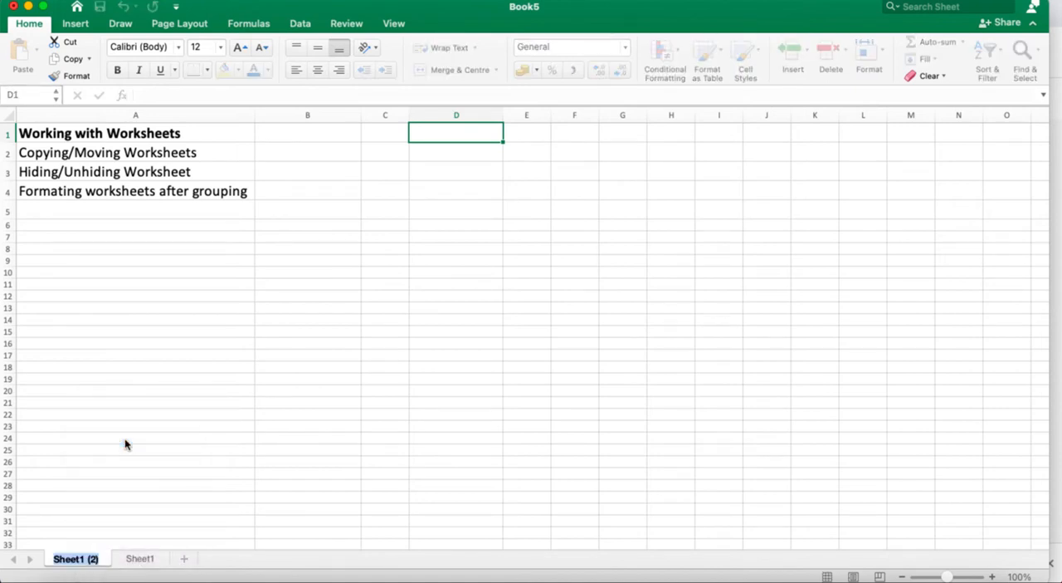
text(Du)
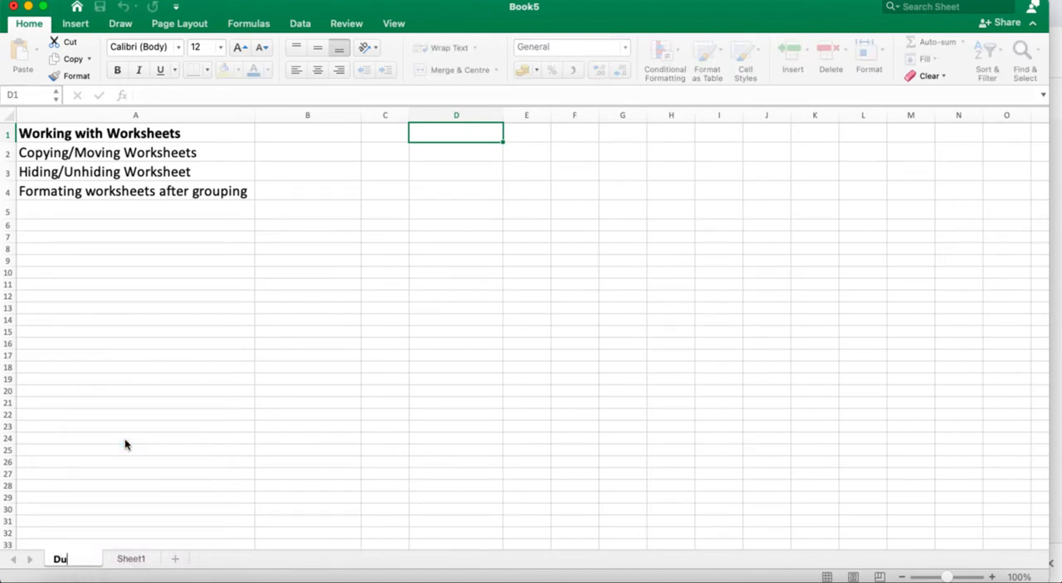
text(picate)
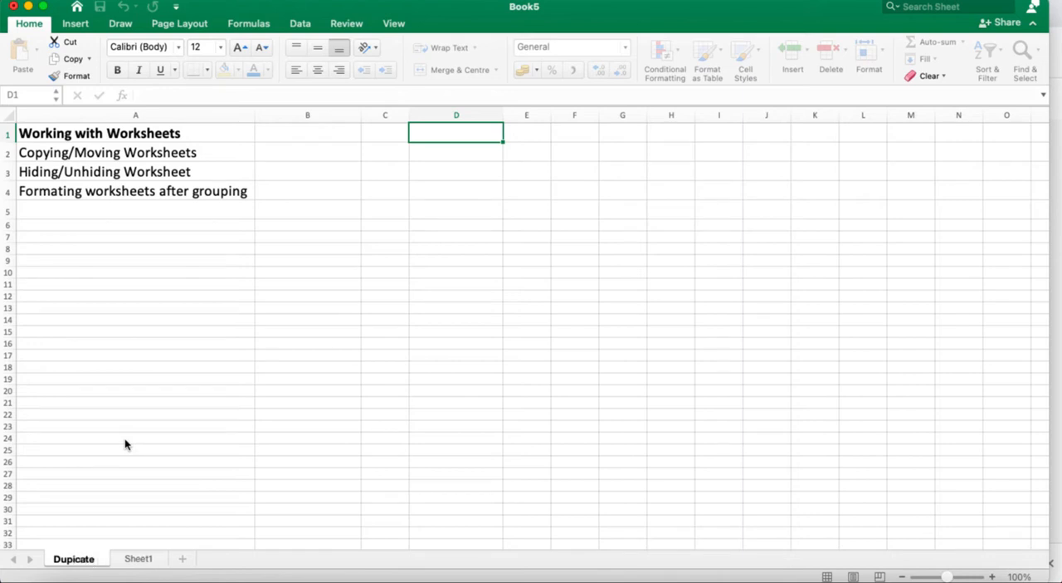
text(Copy)
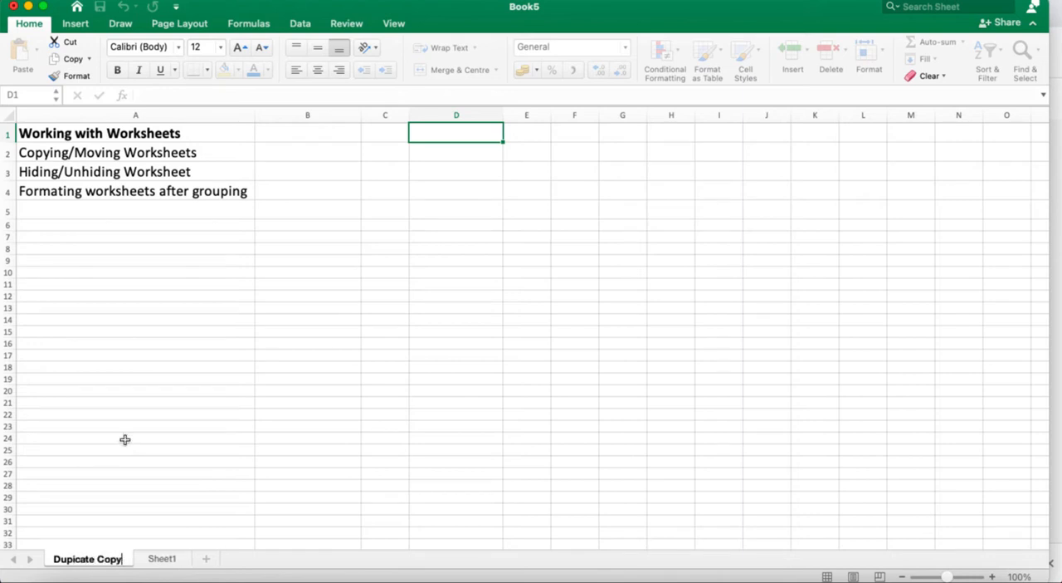
click(173, 446)
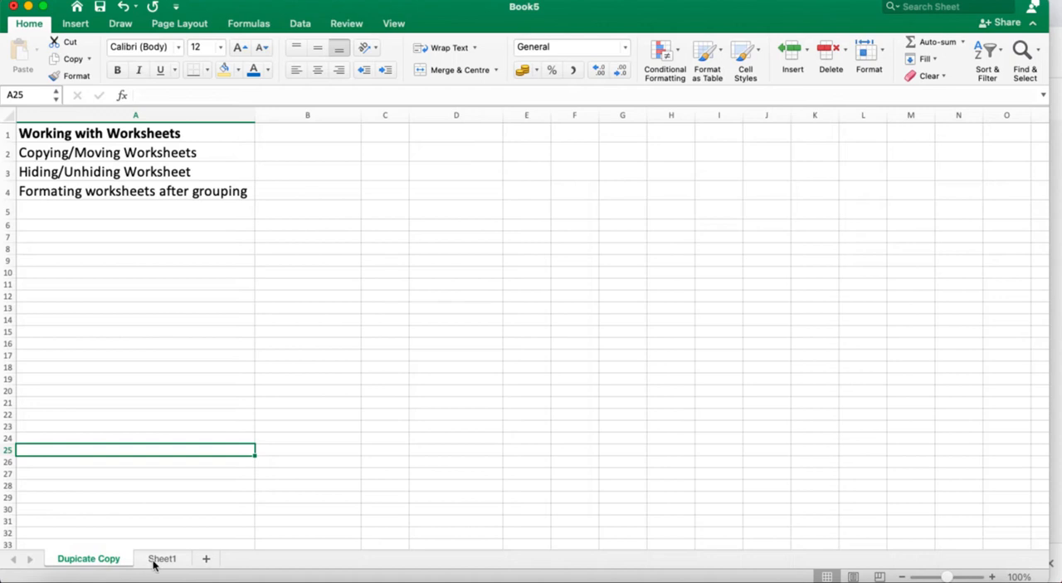
Set the Dupicate Copy sheet's tab colour to theme orange, and switch to Sheet1 to check it.
right_click(94, 561)
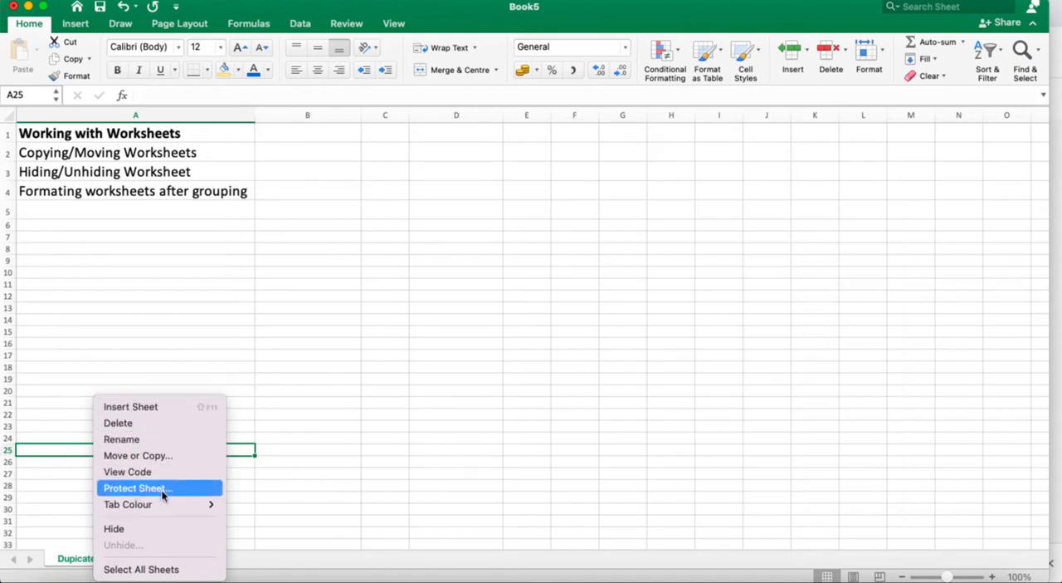
click(439, 376)
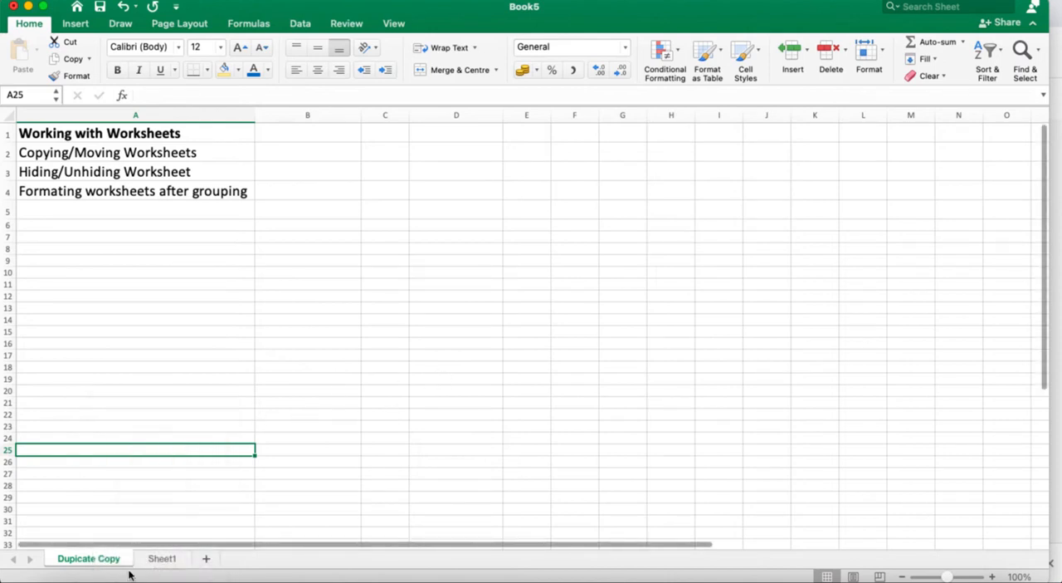
right_click(79, 558)
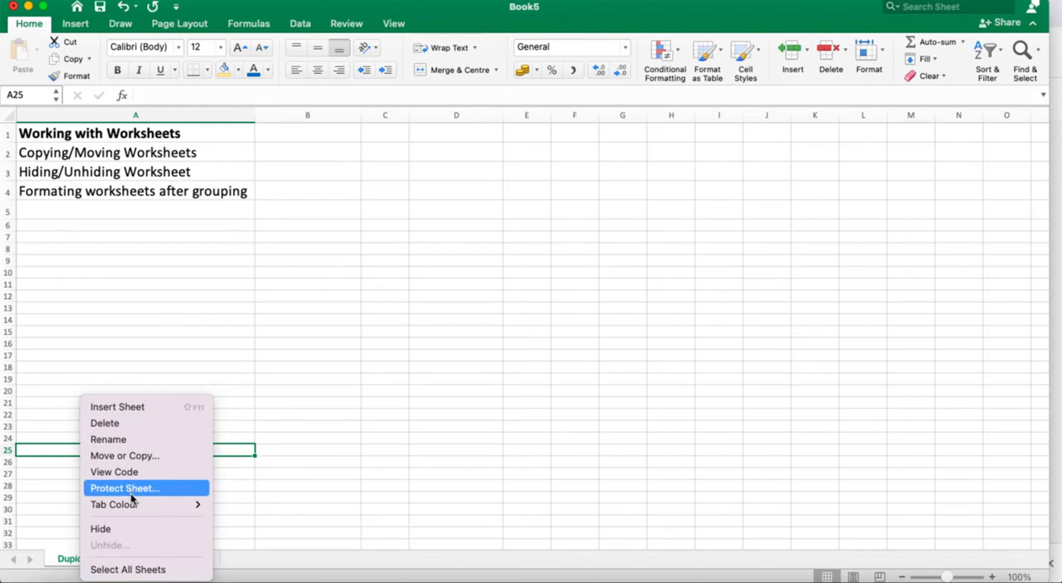
mouse_move(136, 508)
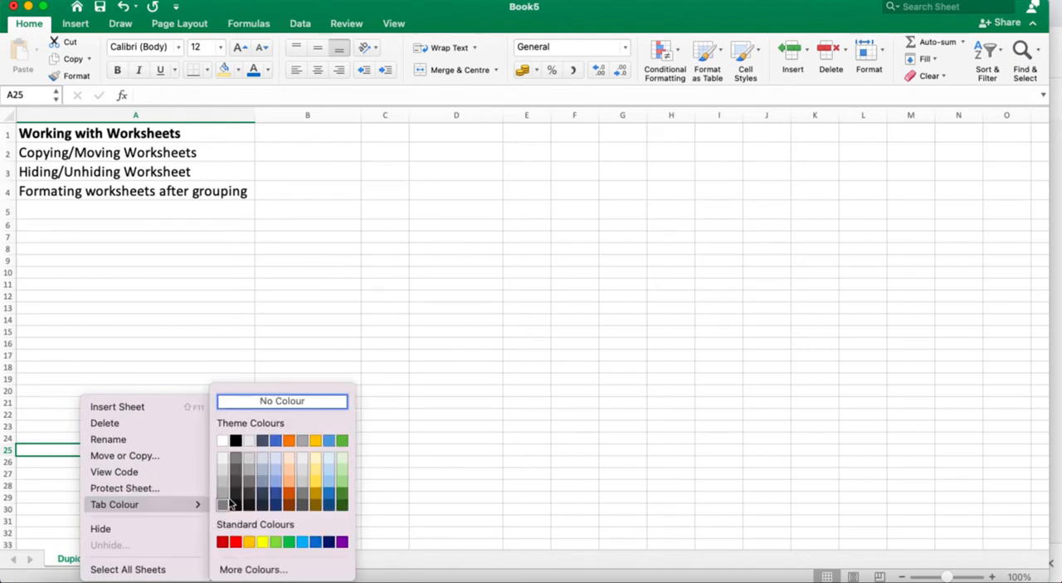
click(289, 442)
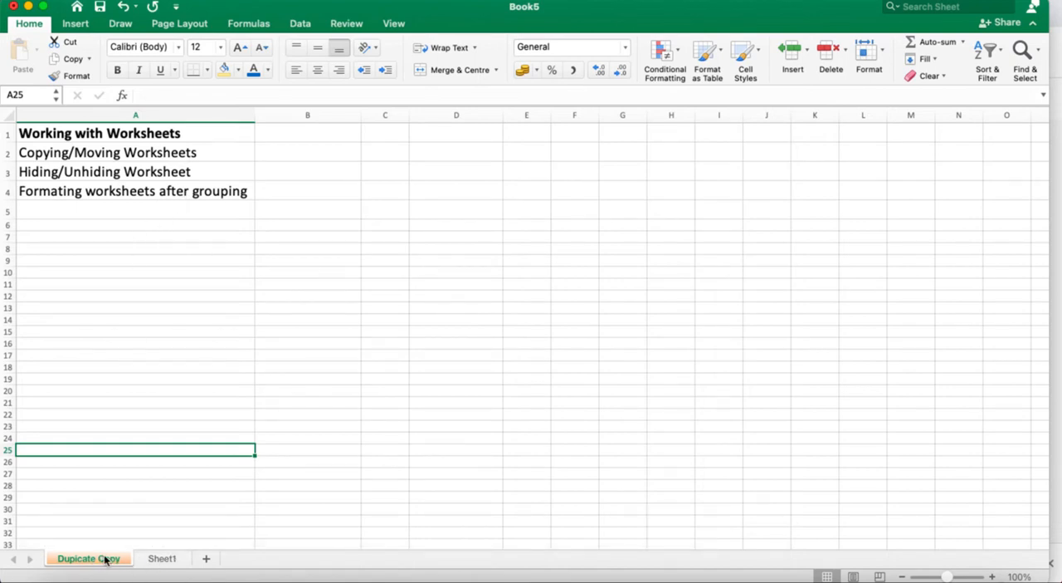
click(161, 557)
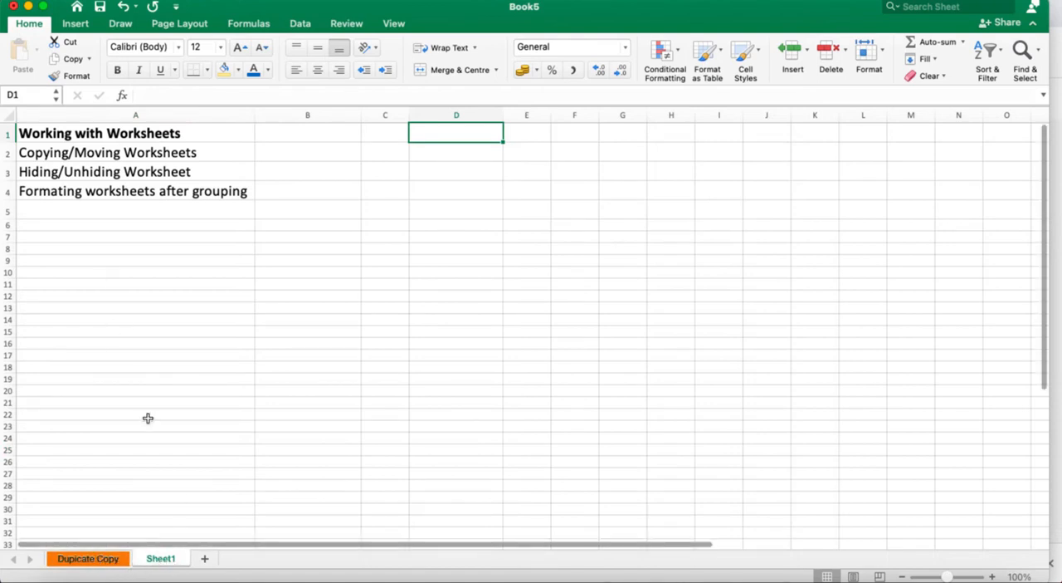
Move the Dupicate Copy sheet into a new workbook without creating a copy, and close that workbook without saving.
click(105, 561)
right_click(106, 564)
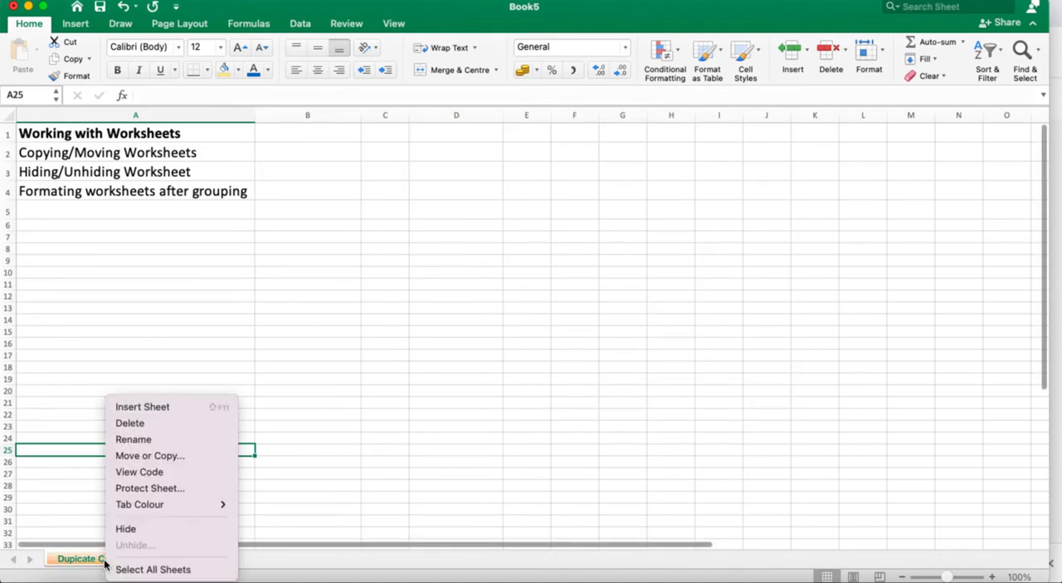
click(163, 461)
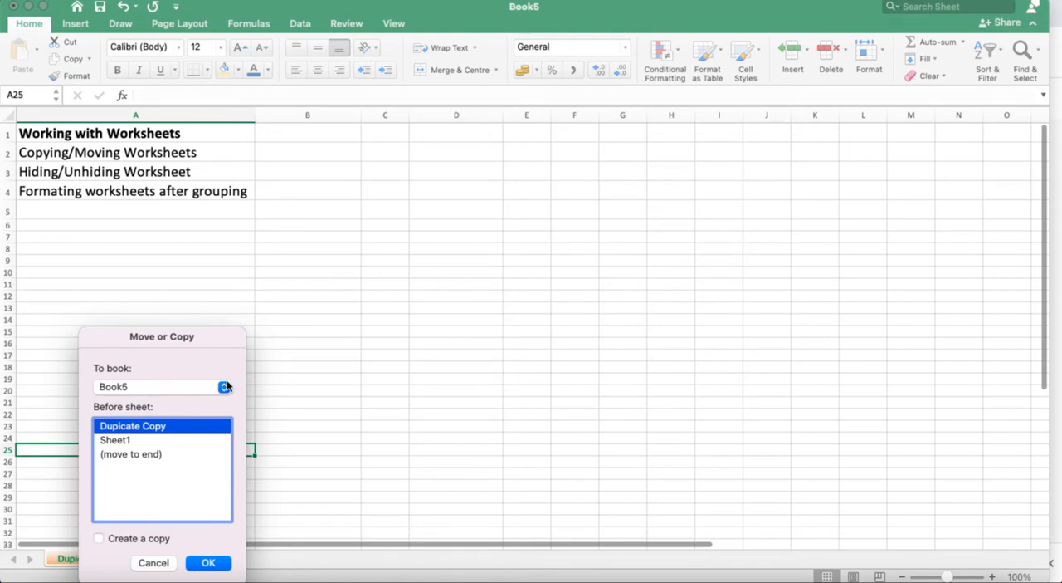
click(225, 387)
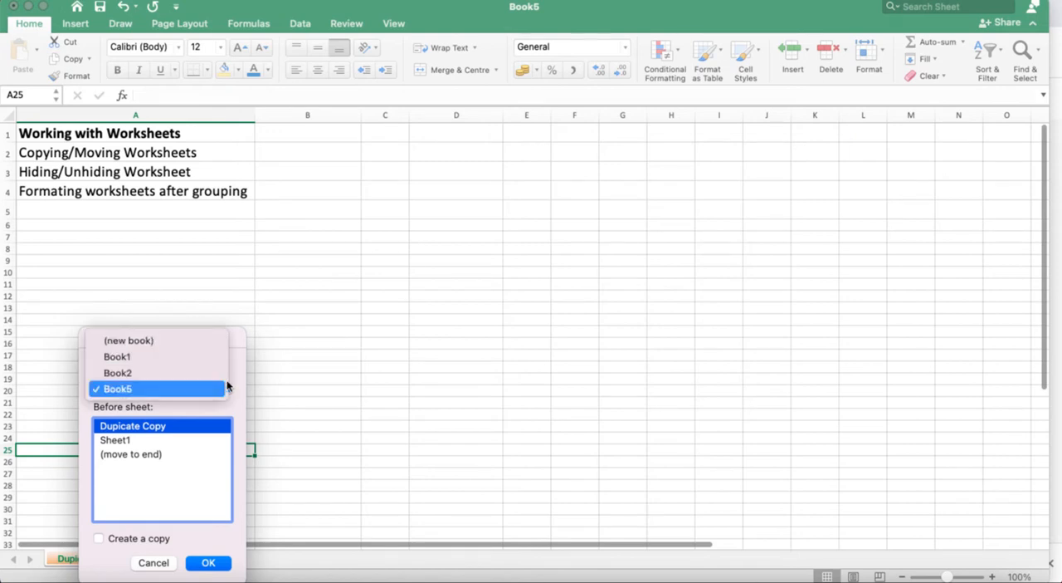
click(197, 340)
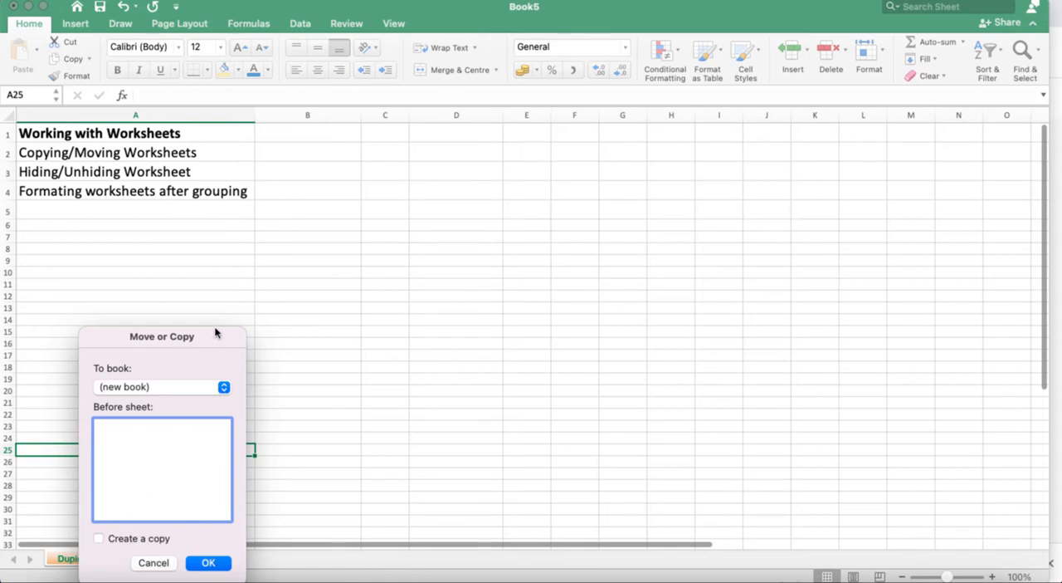
drag(215, 332, 594, 166)
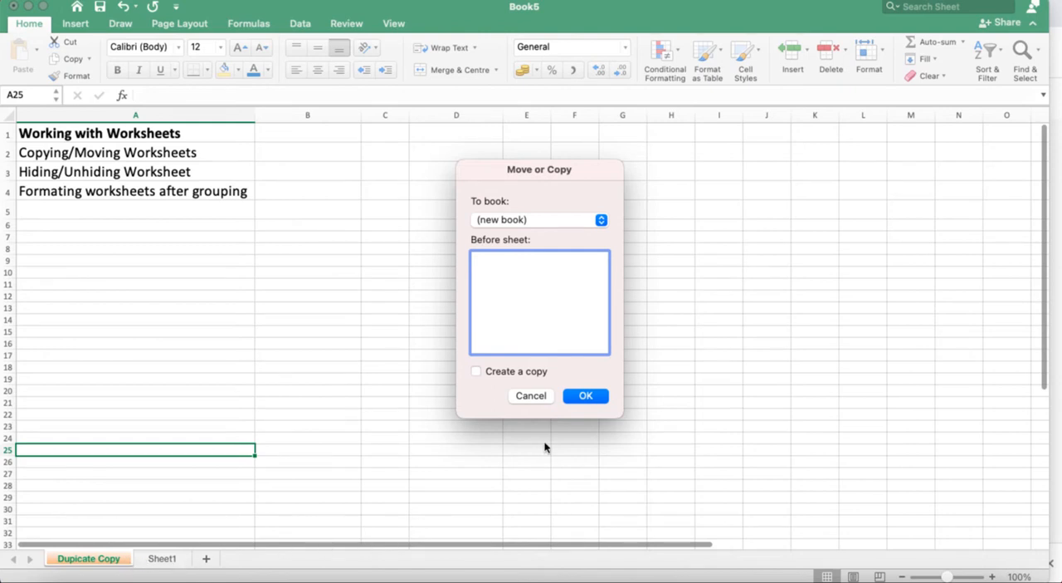
click(594, 398)
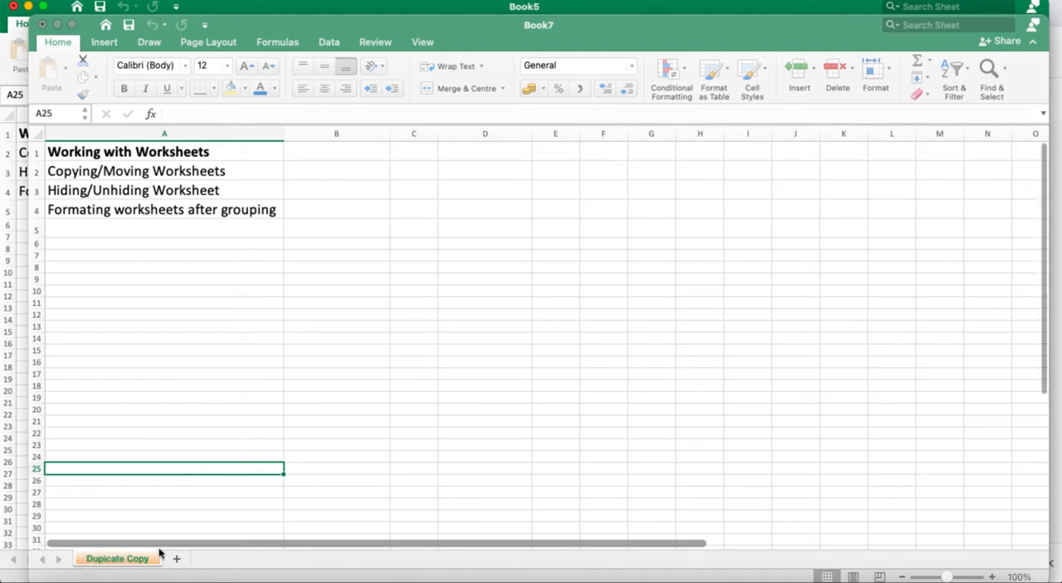
click(41, 24)
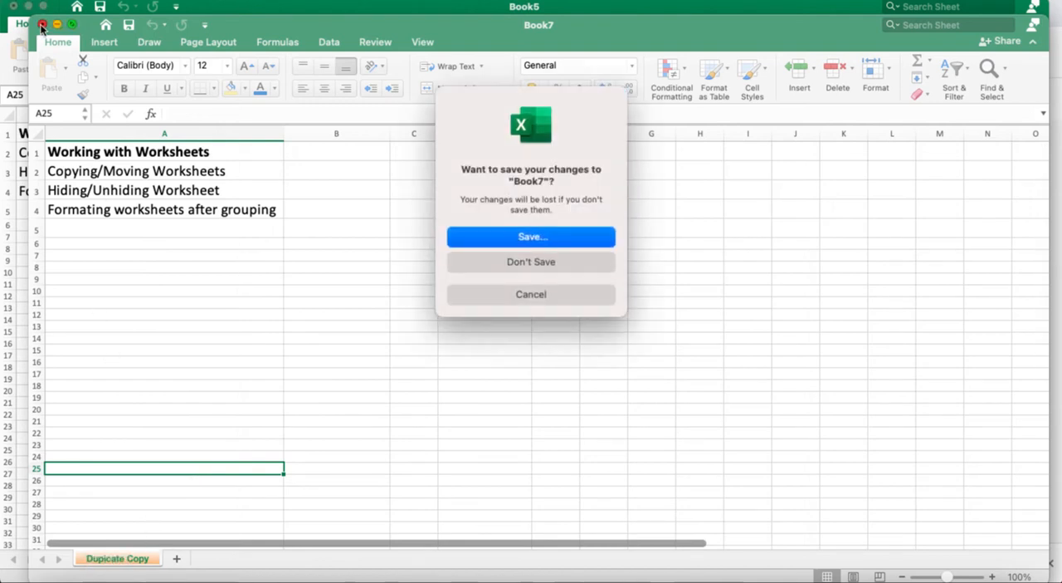
click(517, 263)
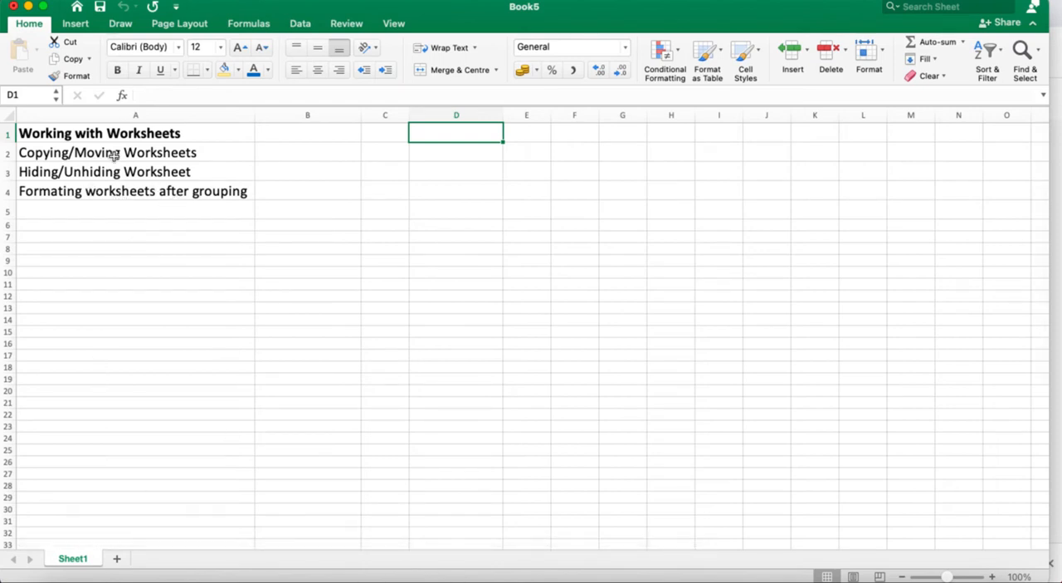
Add a blank worksheet after Sheet1 and return to Sheet1.
click(118, 559)
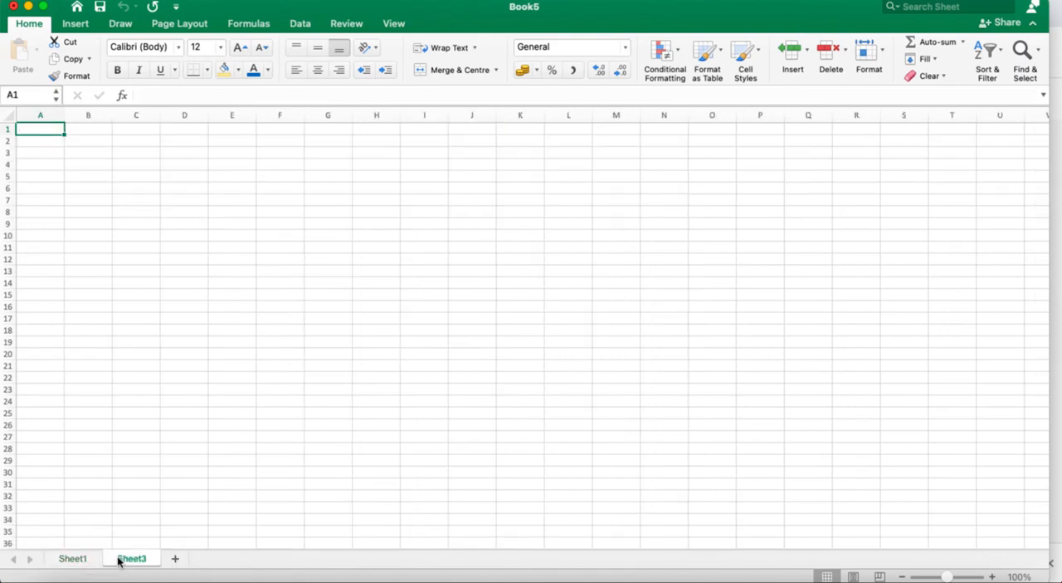
click(72, 560)
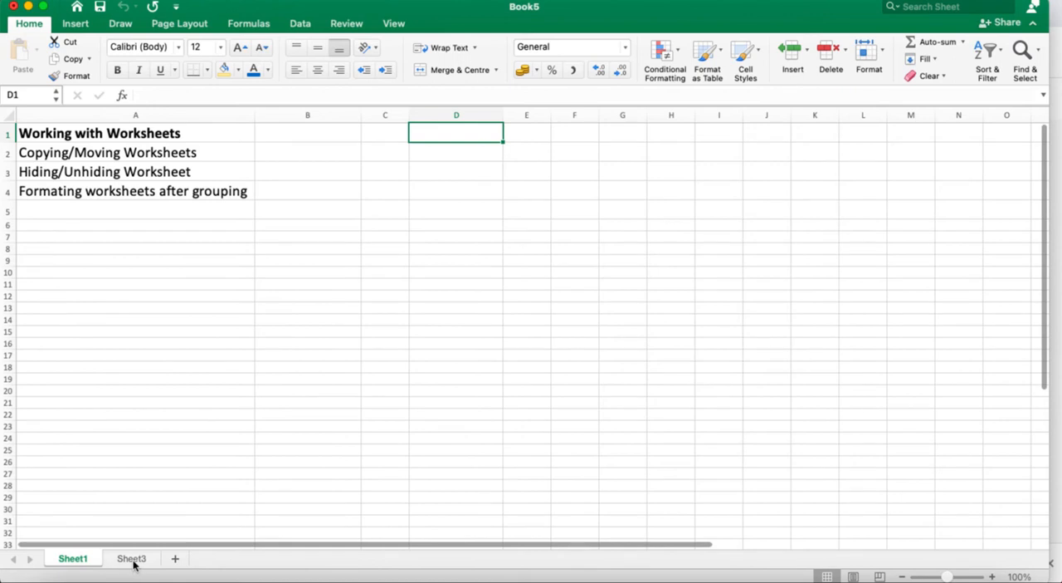
Hide the blank Sheet3 worksheet.
click(133, 561)
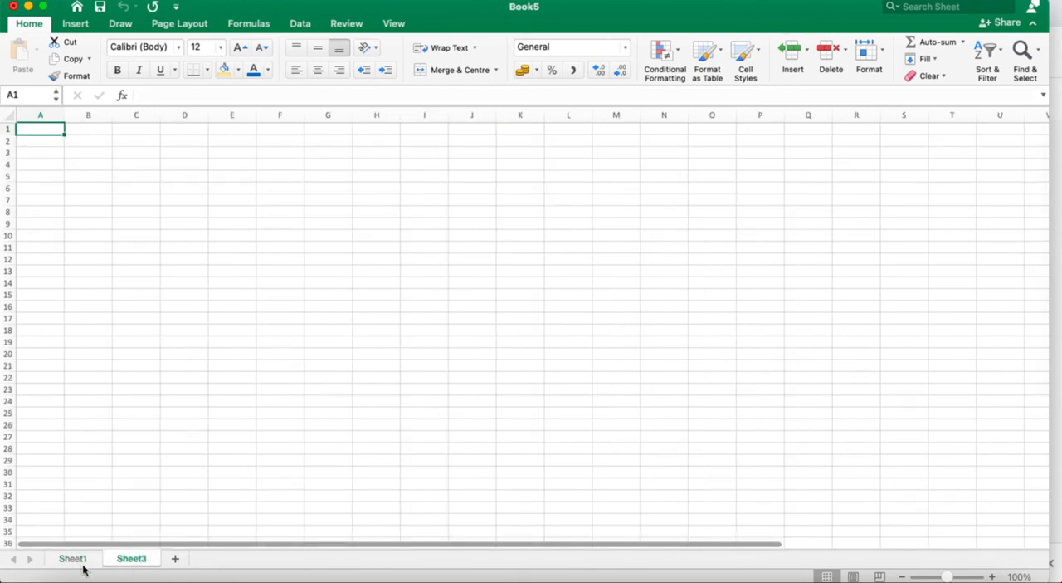
right_click(138, 565)
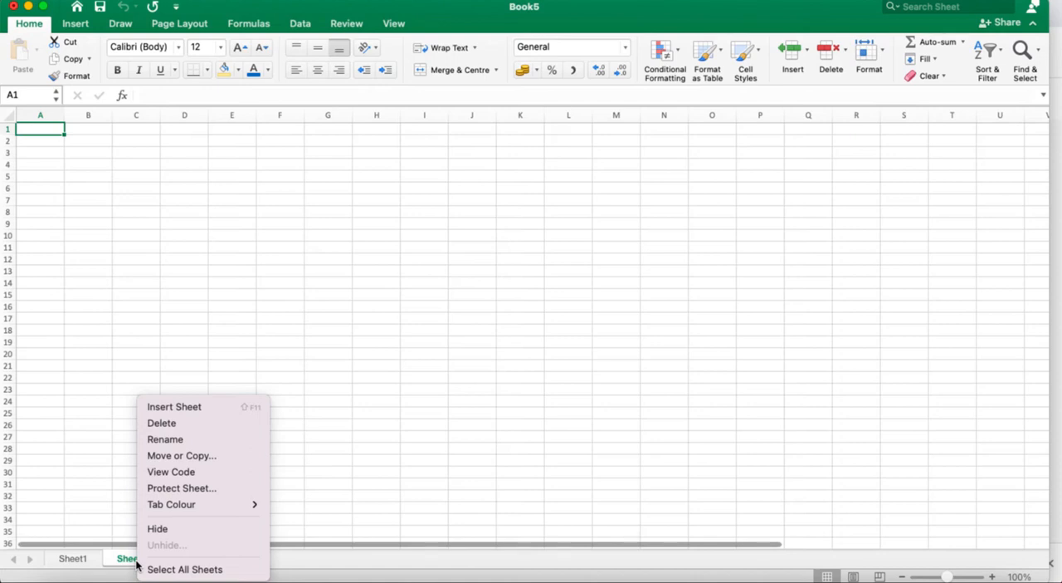
click(166, 529)
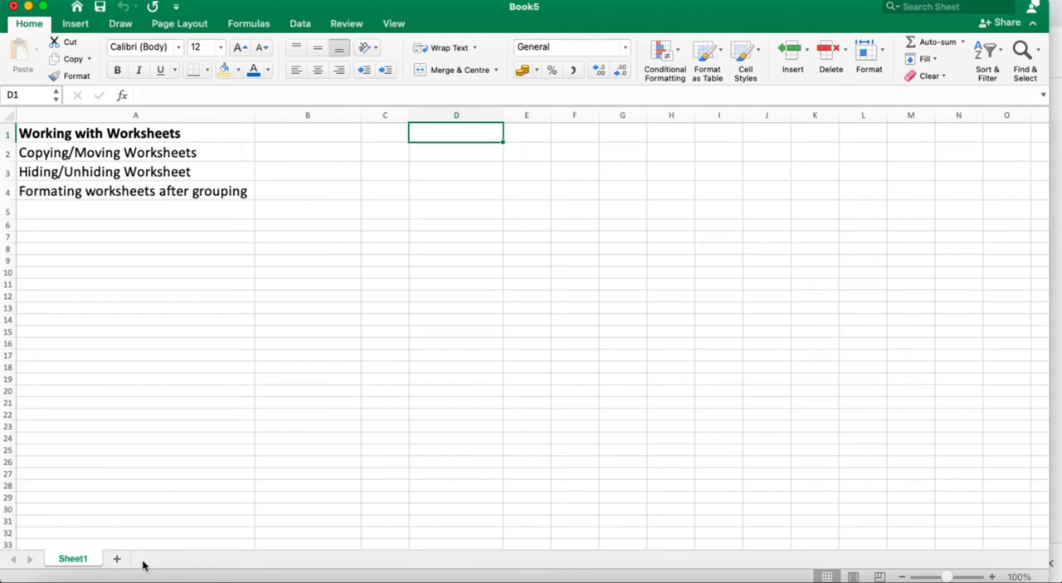
Unhide Sheet3, moving the Unhide dialog towards the middle of the sheet before confirming.
right_click(80, 562)
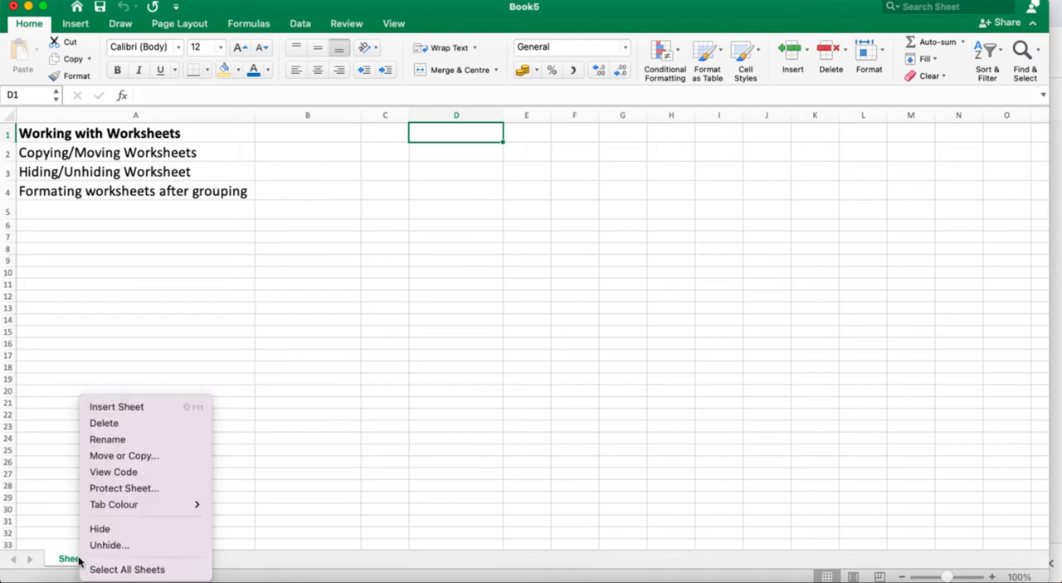
click(117, 548)
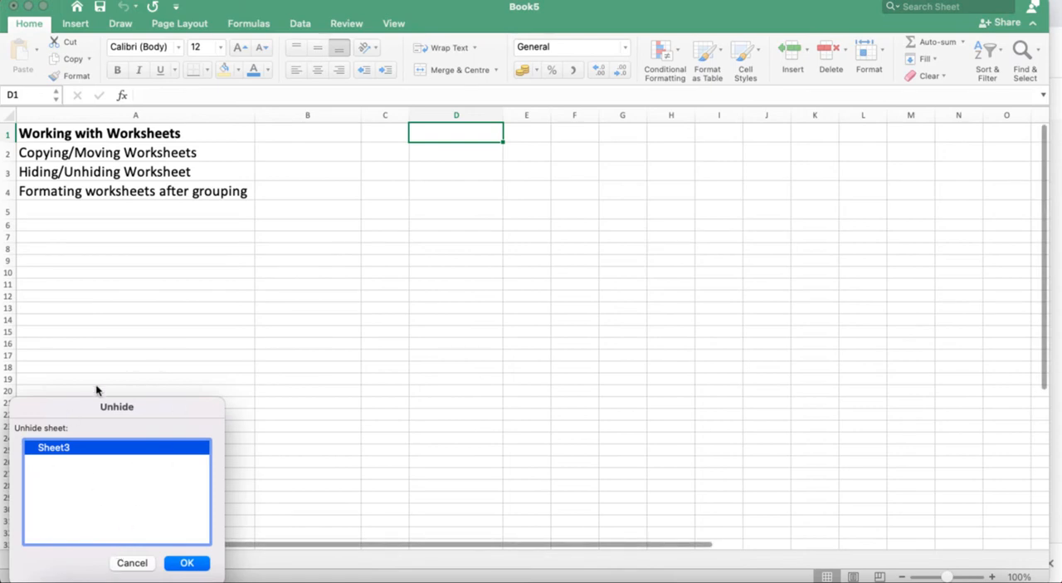
drag(194, 412, 352, 204)
drag(370, 204, 528, 191)
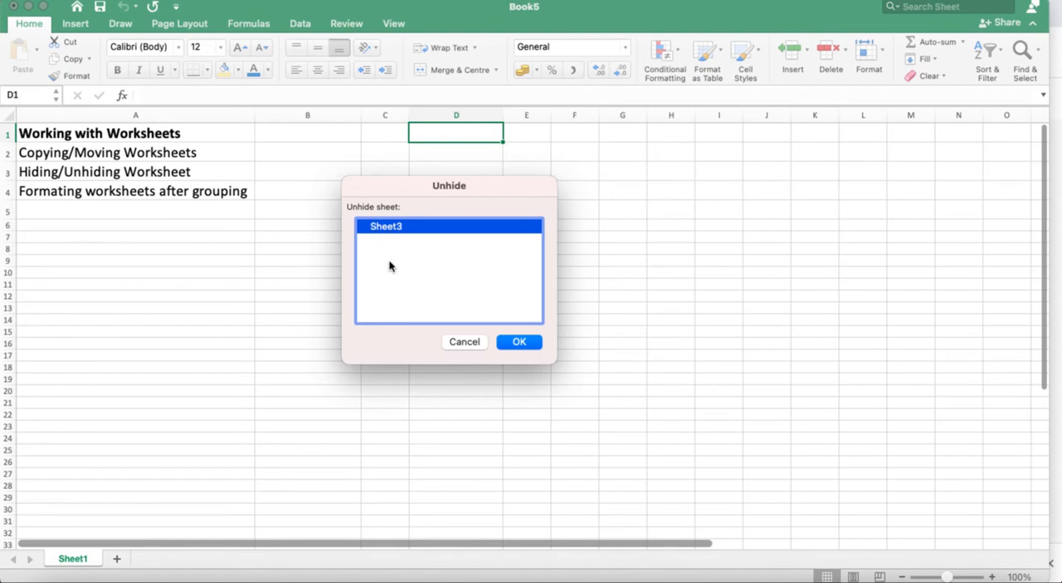
click(527, 342)
Add two blank worksheets between Sheet1 and Sheet3.
click(78, 559)
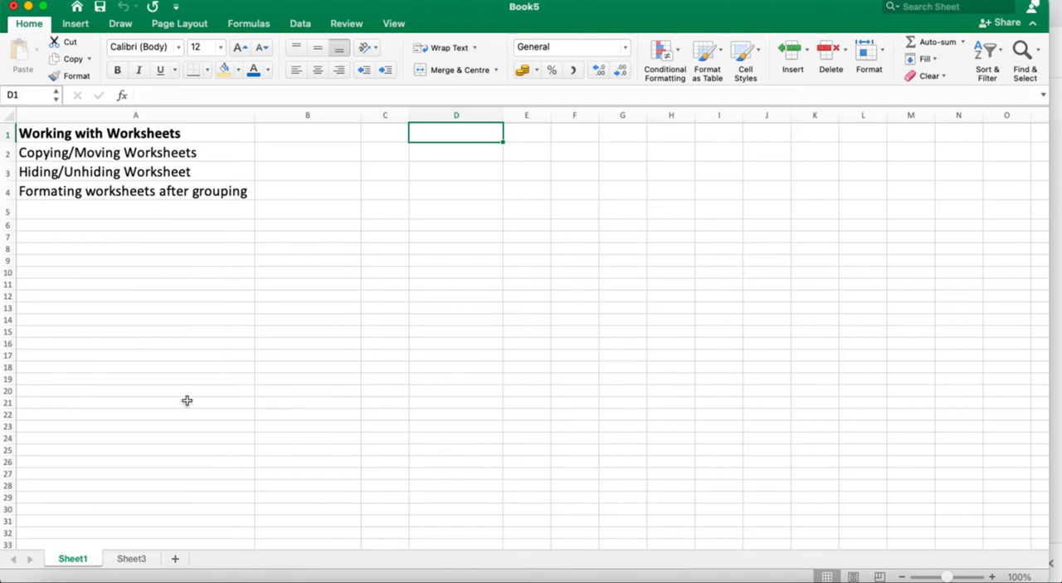
click(177, 558)
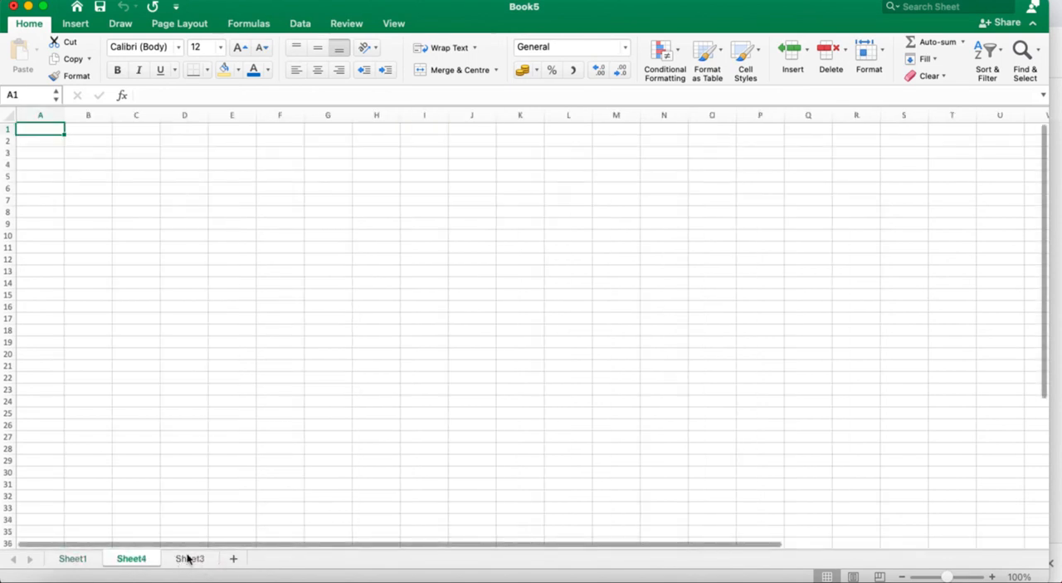
click(233, 559)
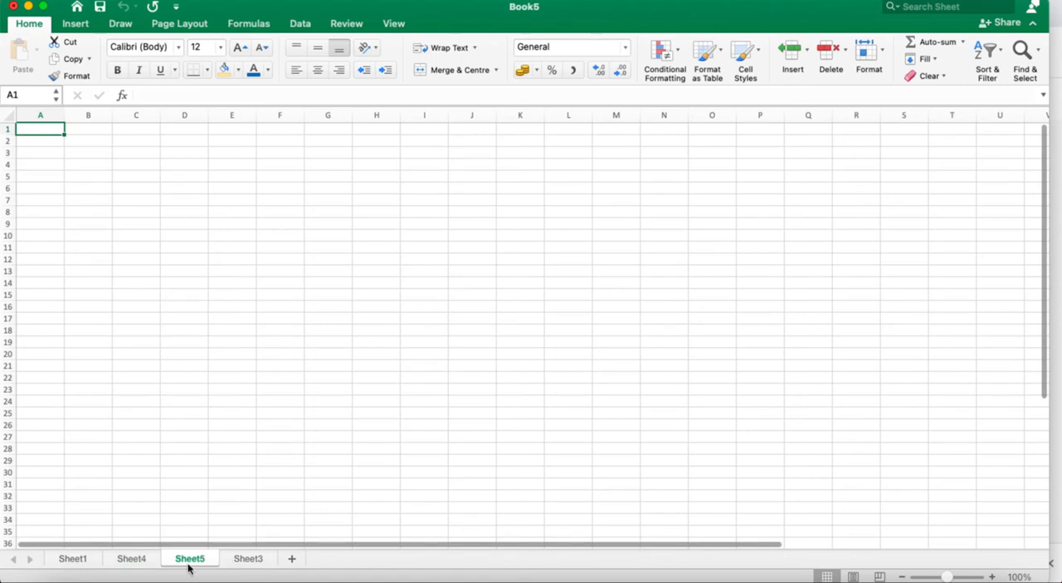
Rename Sheet4 as "Jan" and Sheet5 as "Feb".
right_click(137, 561)
click(175, 440)
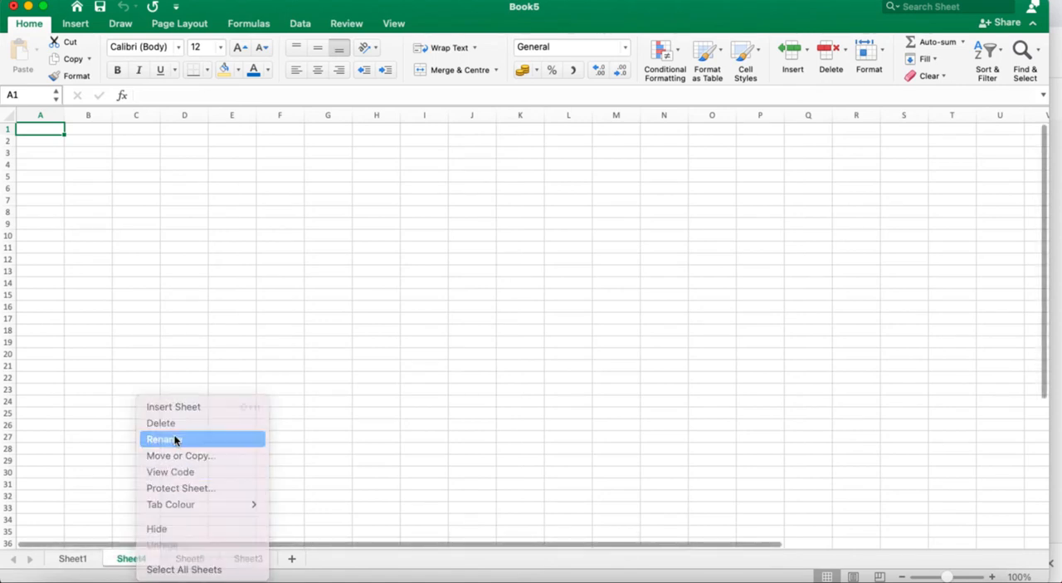
text(Jan)
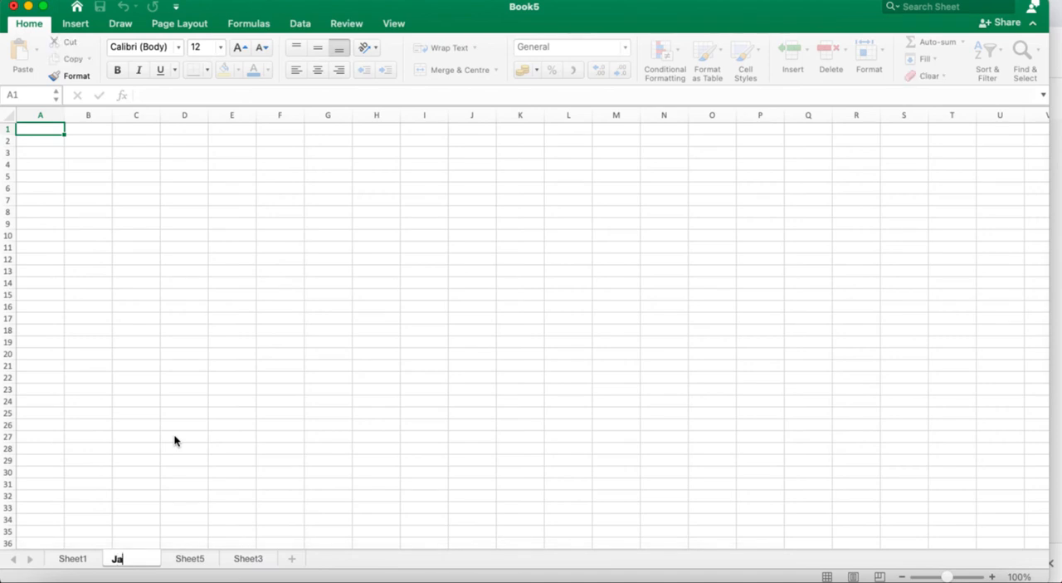
right_click(185, 562)
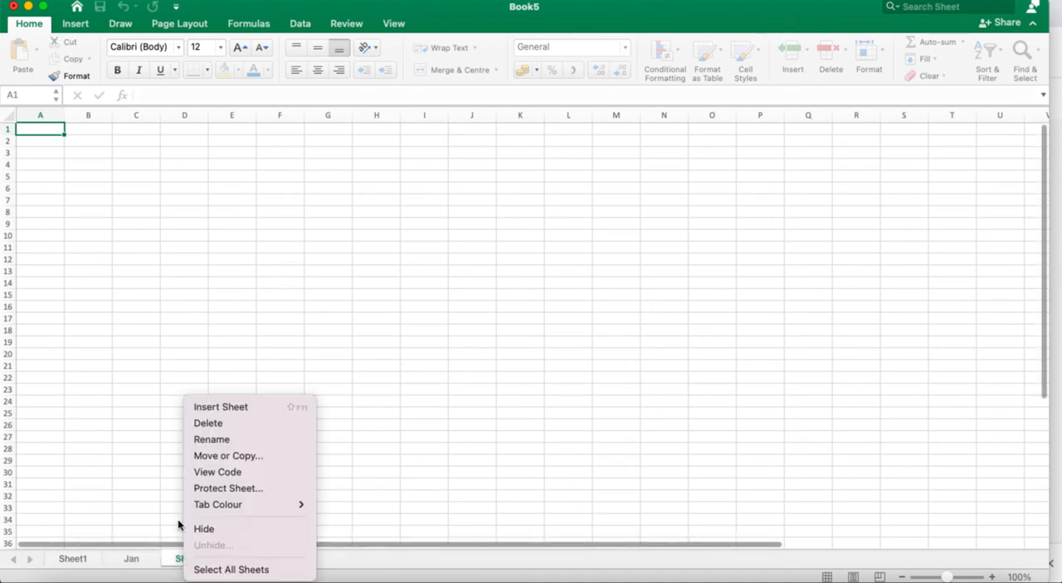
click(218, 439)
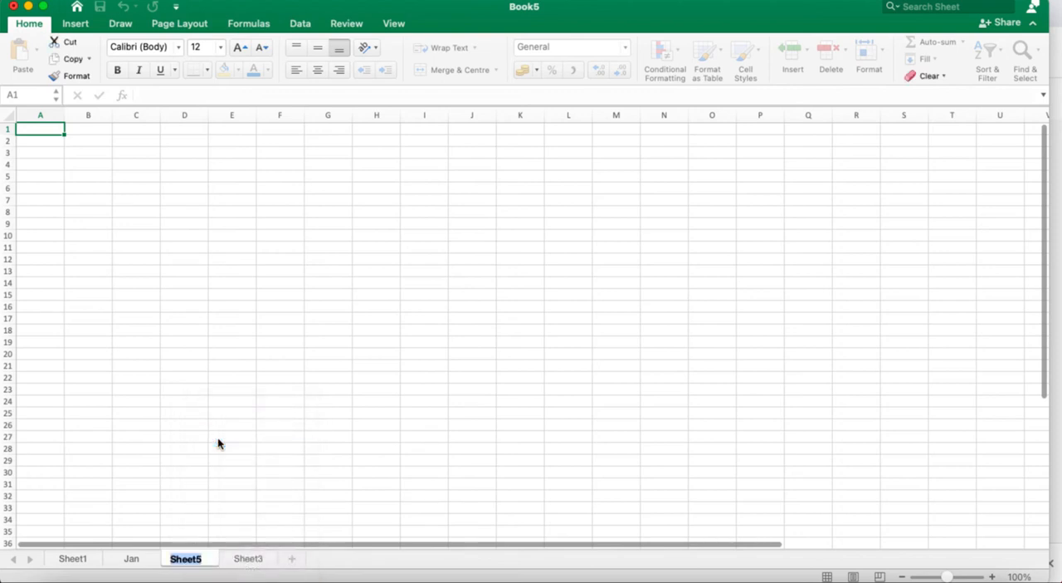
text(Feb)
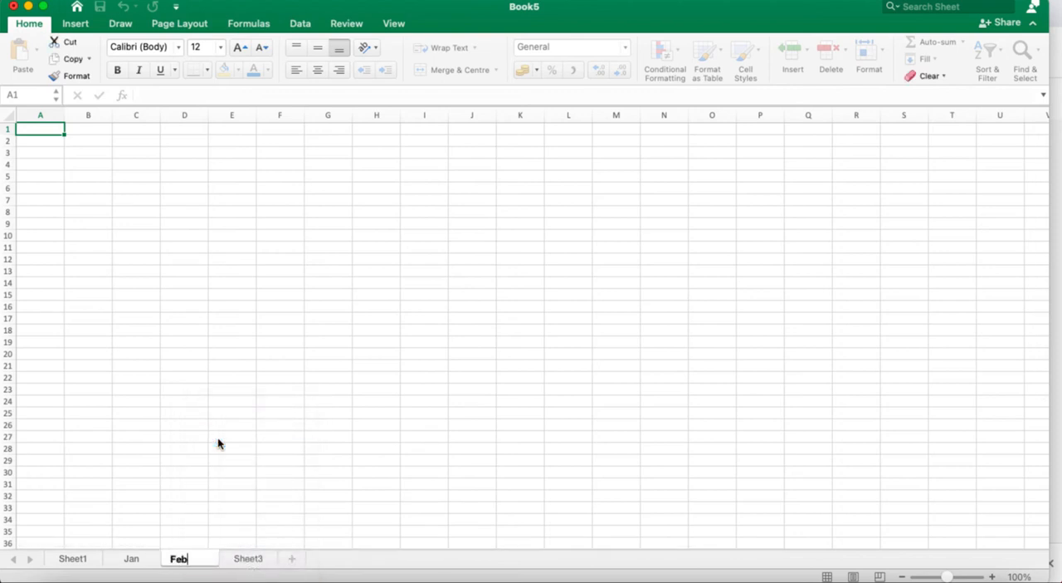
key(Return)
Rename Sheet3 as "March".
right_click(256, 561)
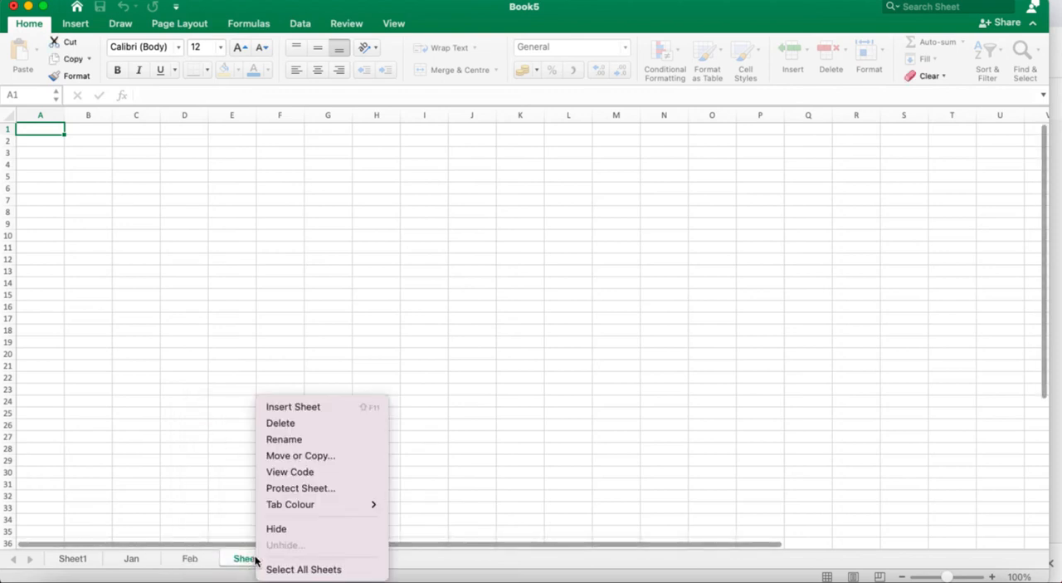
click(296, 446)
text(March)
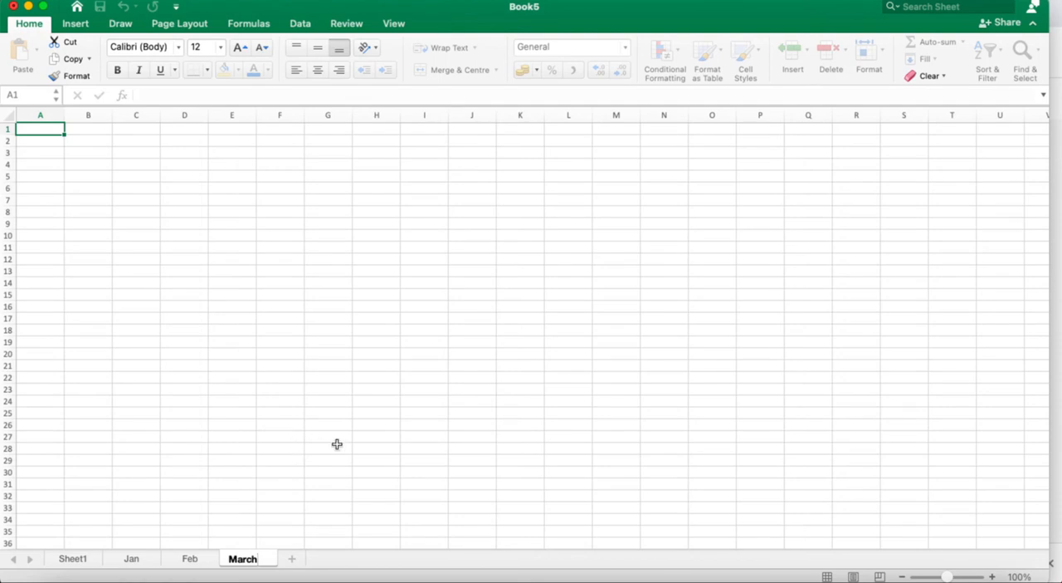
click(336, 446)
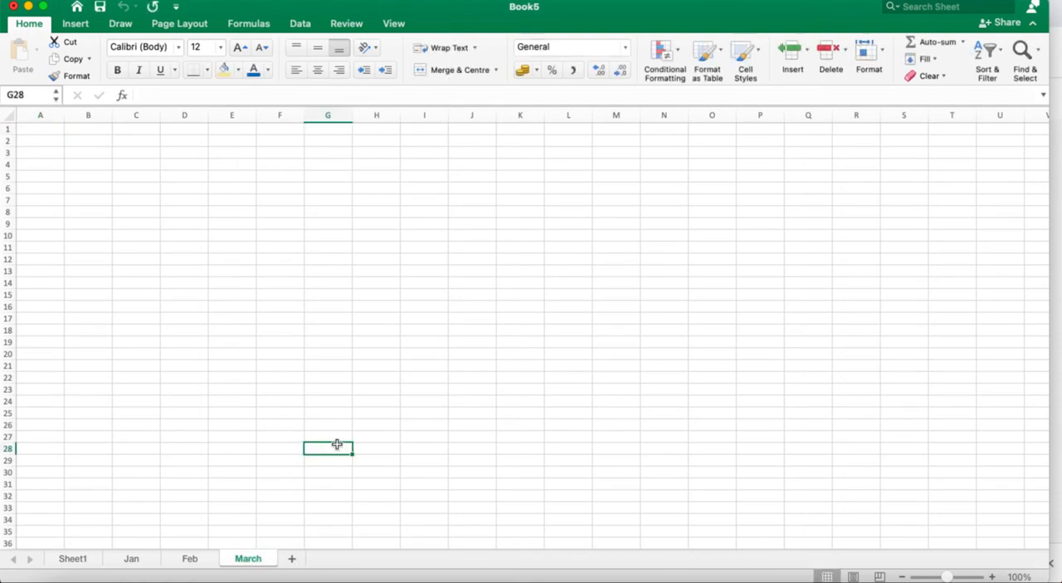
Group the Sheet1, Jan, Feb and March worksheets, starting from Sheet1.
click(72, 557)
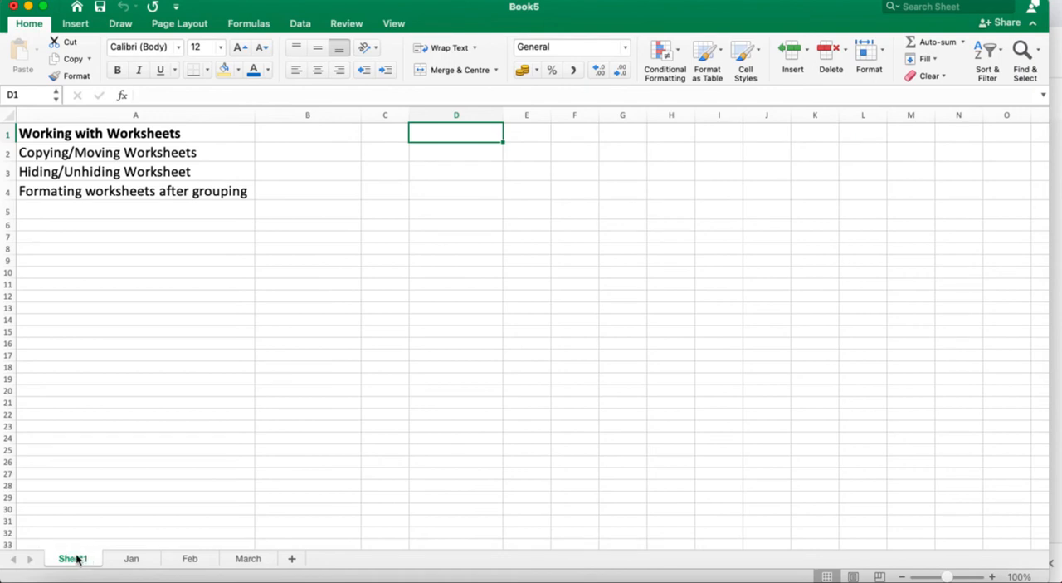
shift+click(128, 561)
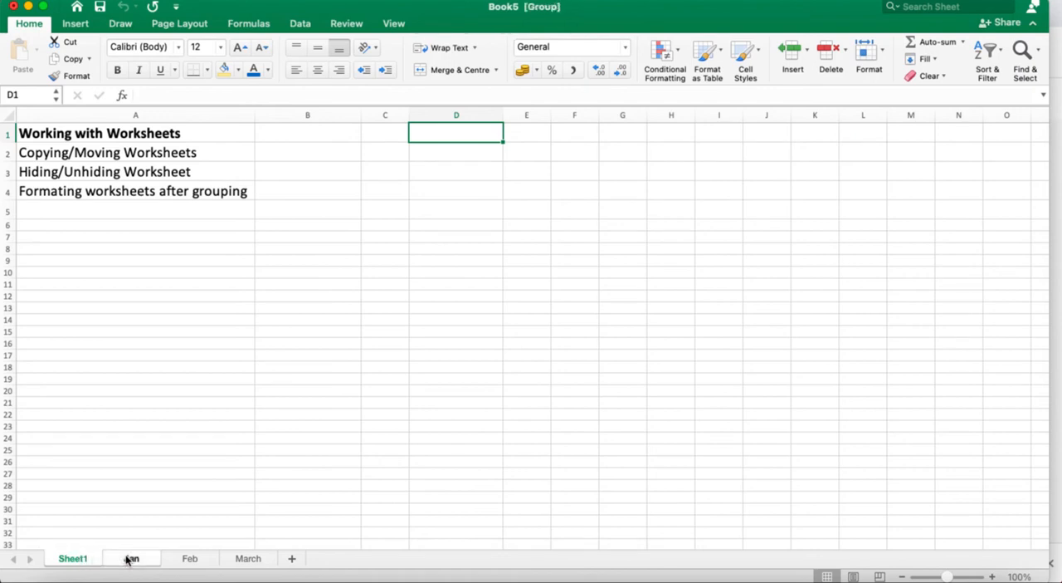
shift+click(191, 561)
shift+click(246, 561)
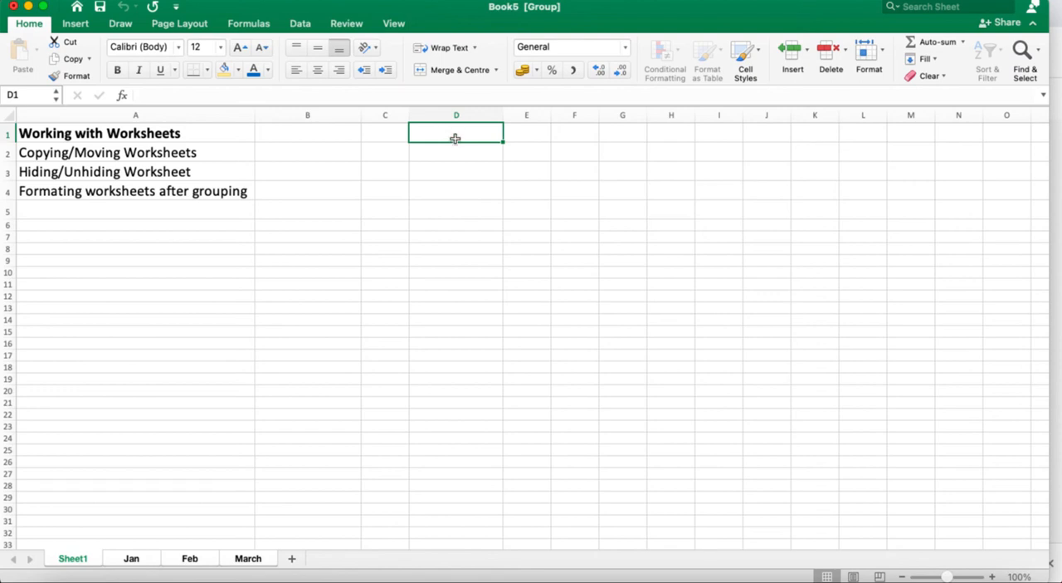
Enter "Govt College" in cell D1 of the grouped sheets and reselect that cell.
double_click(455, 139)
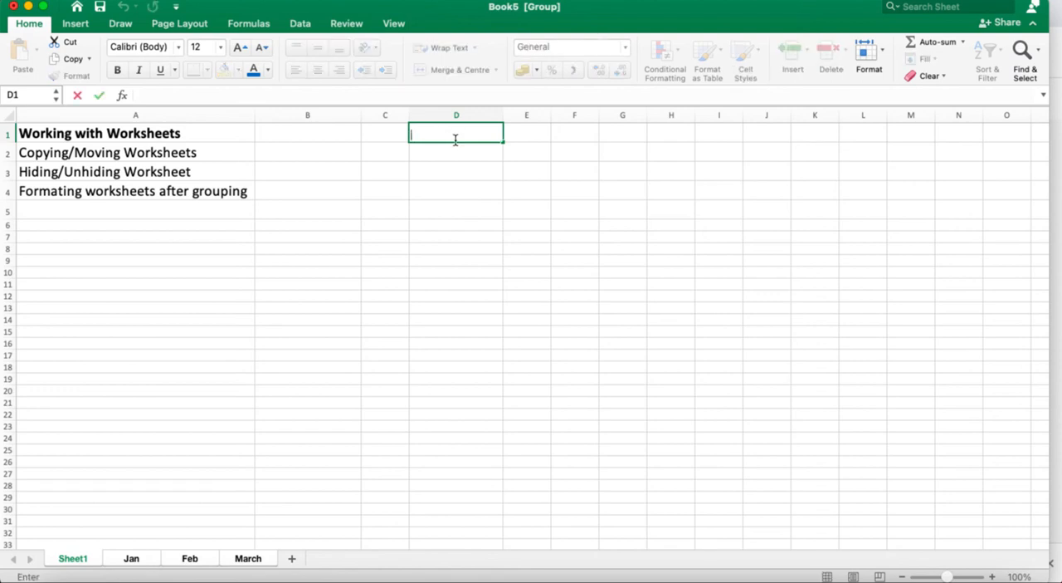
text(Govt Colle)
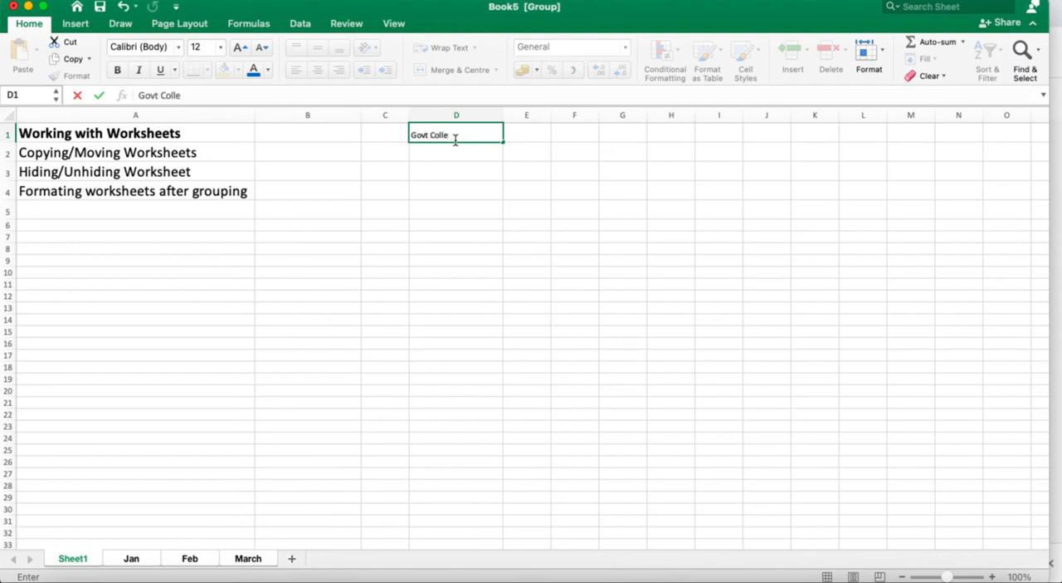
text(ge)
click(348, 261)
click(437, 128)
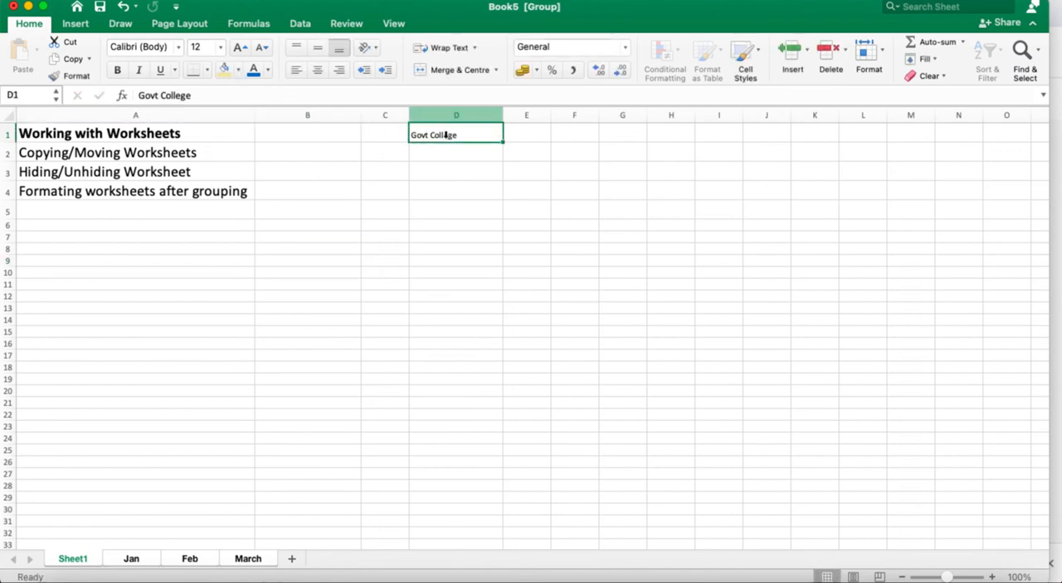
Fill cell D1 with the darkest theme orange and set its font size to 24.
click(238, 70)
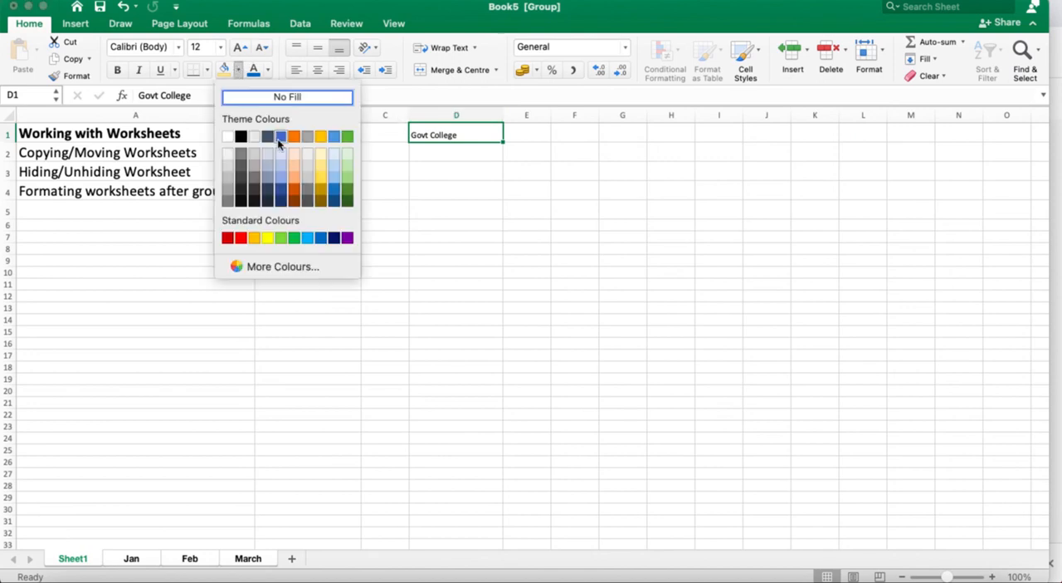
click(293, 197)
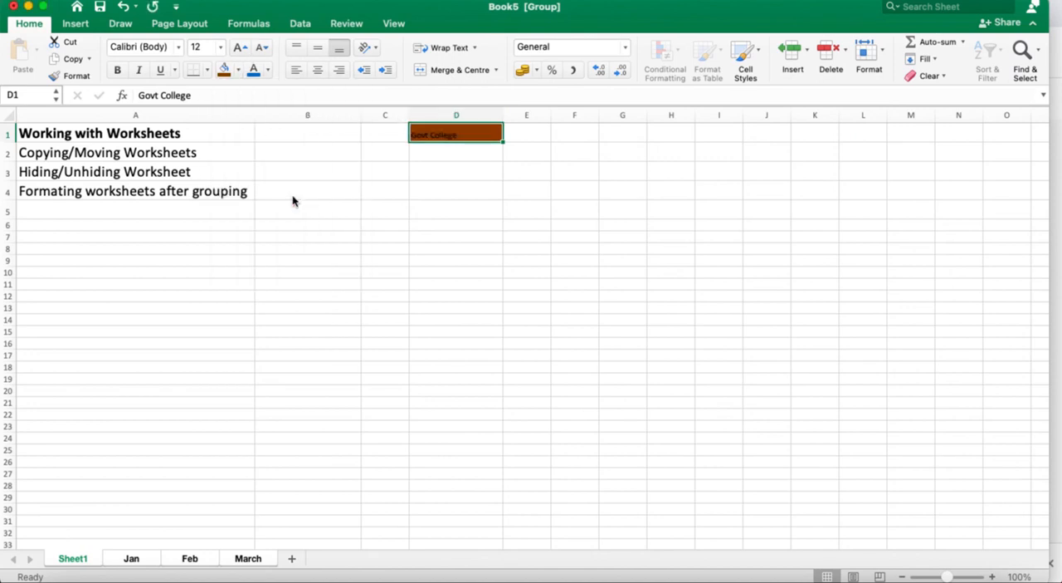
click(221, 48)
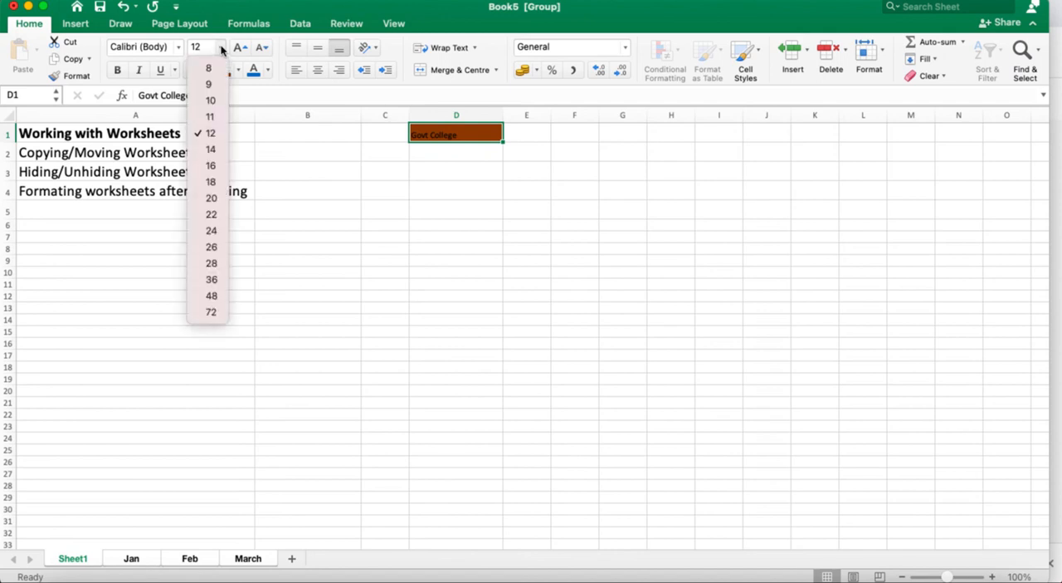
click(221, 48)
click(222, 49)
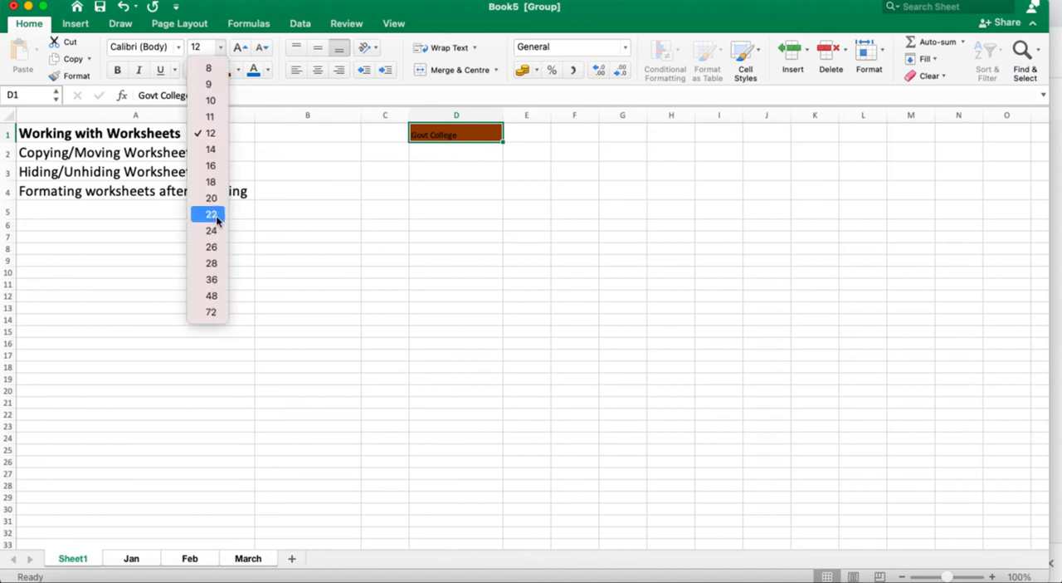
click(215, 230)
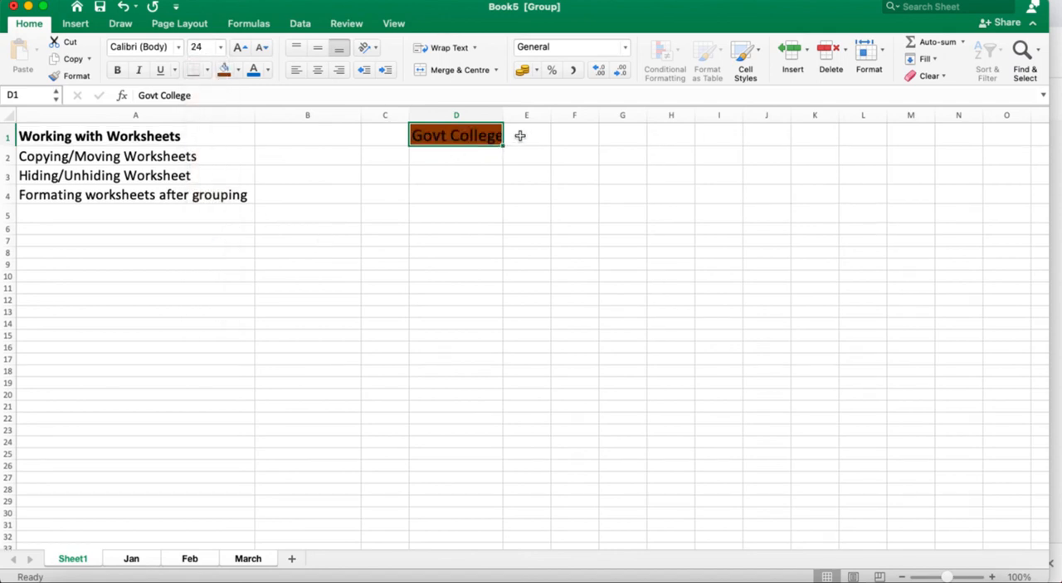
Set cell D1's font size to 28 and its fill to a lighter theme gold.
click(222, 48)
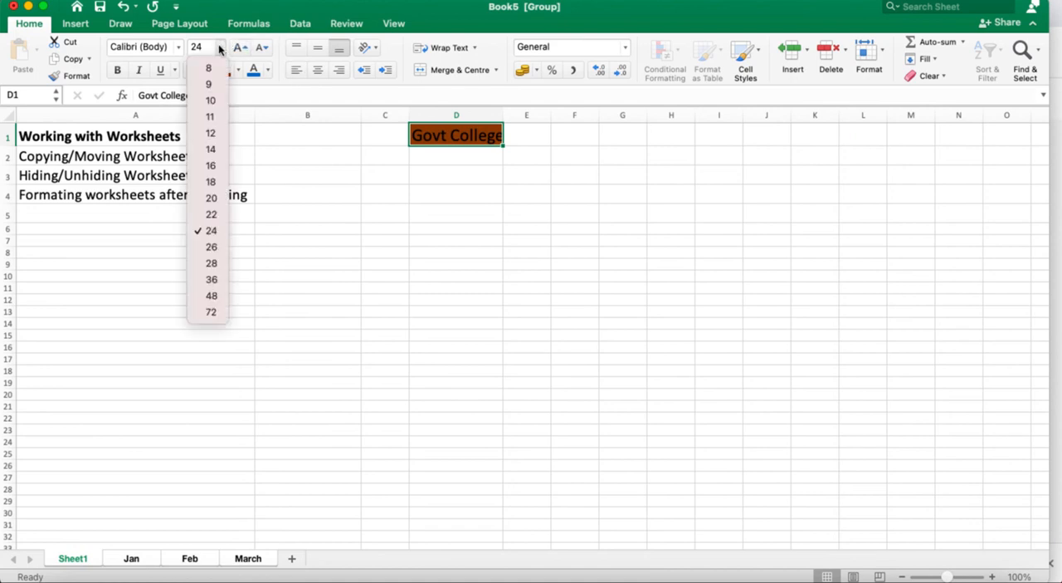
click(211, 263)
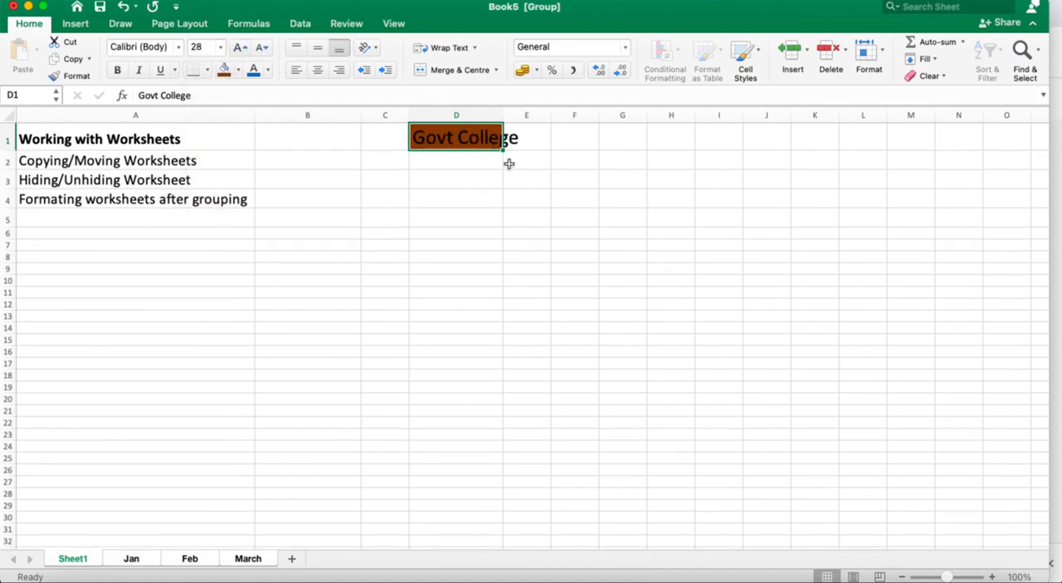
click(238, 71)
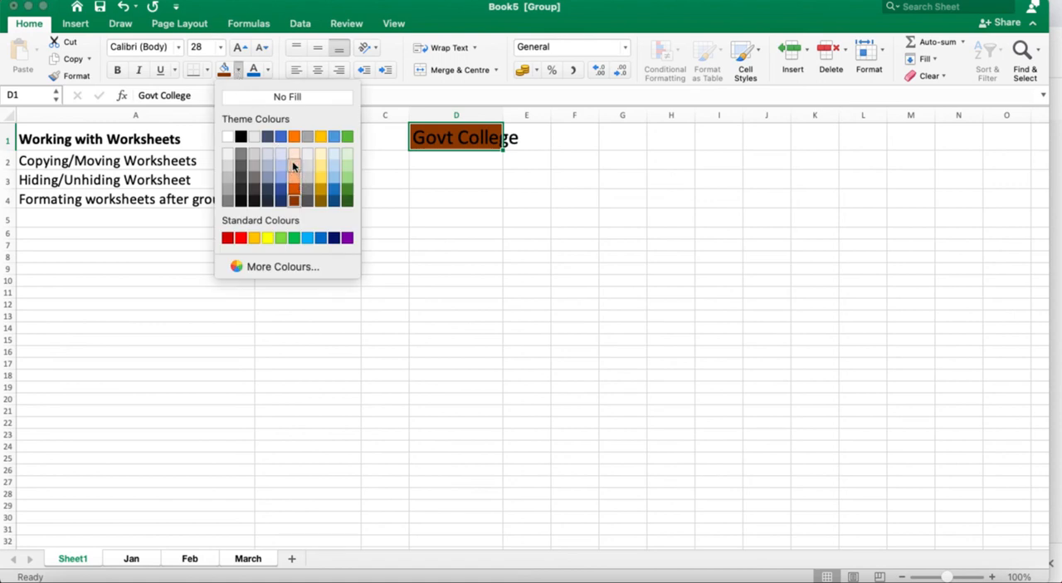
click(322, 177)
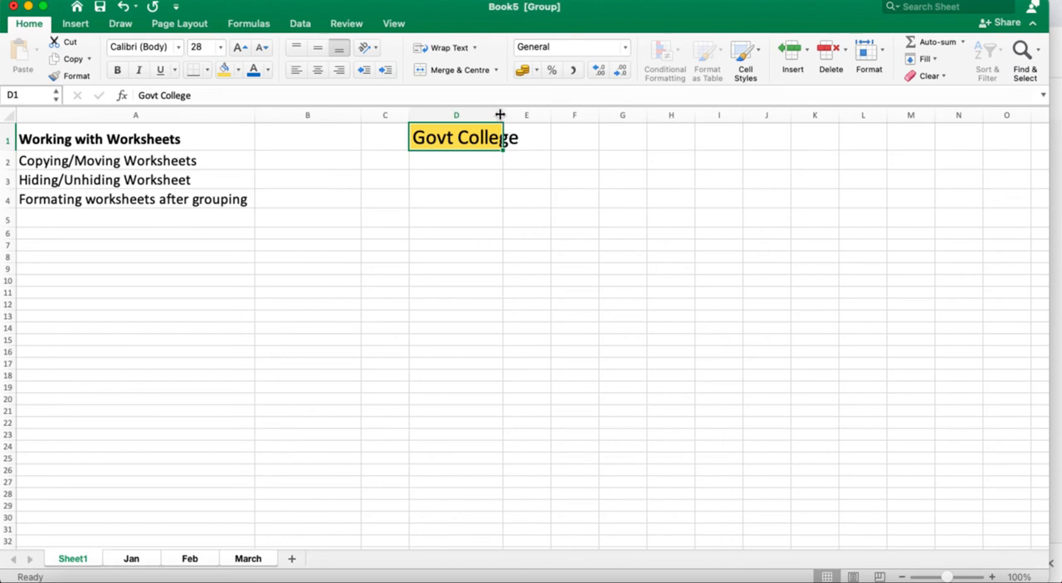
Widen column D to fit the Govt College heading, and select cell D5.
drag(500, 115, 525, 123)
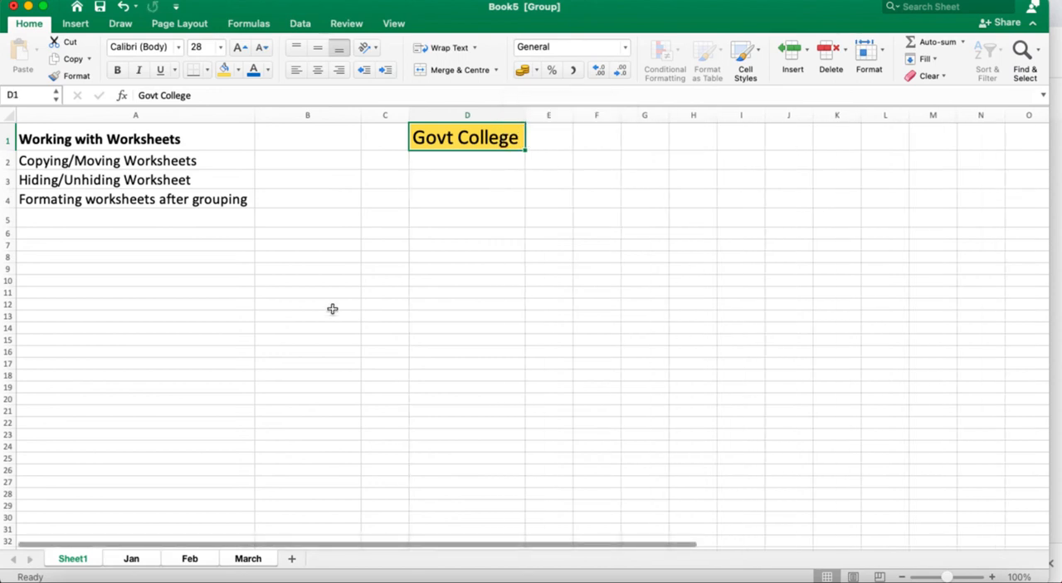
click(480, 218)
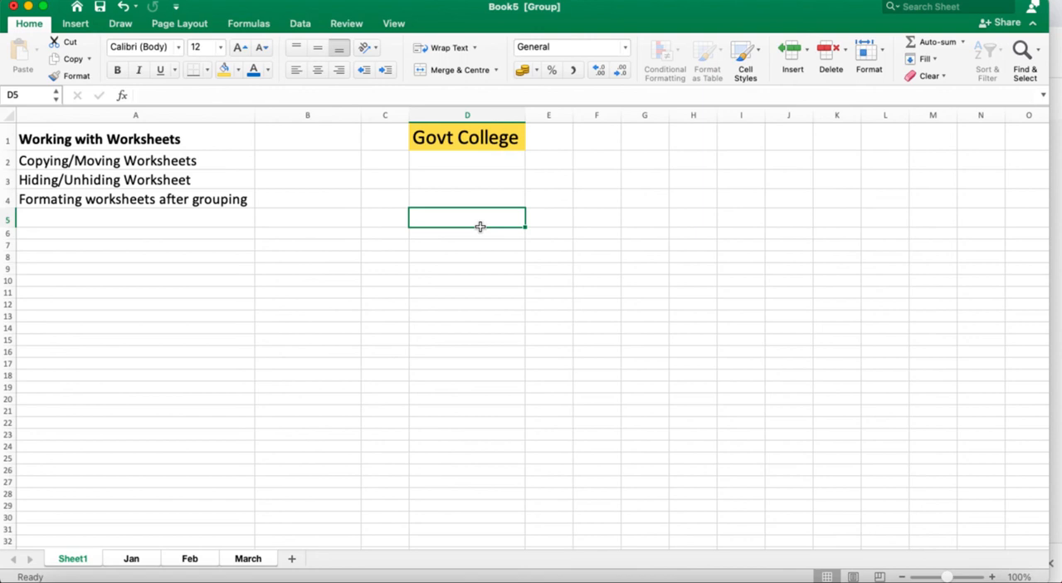
Select cell D12 on the grouped sheets, and ungroup them by switching to the Jan sheet and back to Sheet1.
click(473, 303)
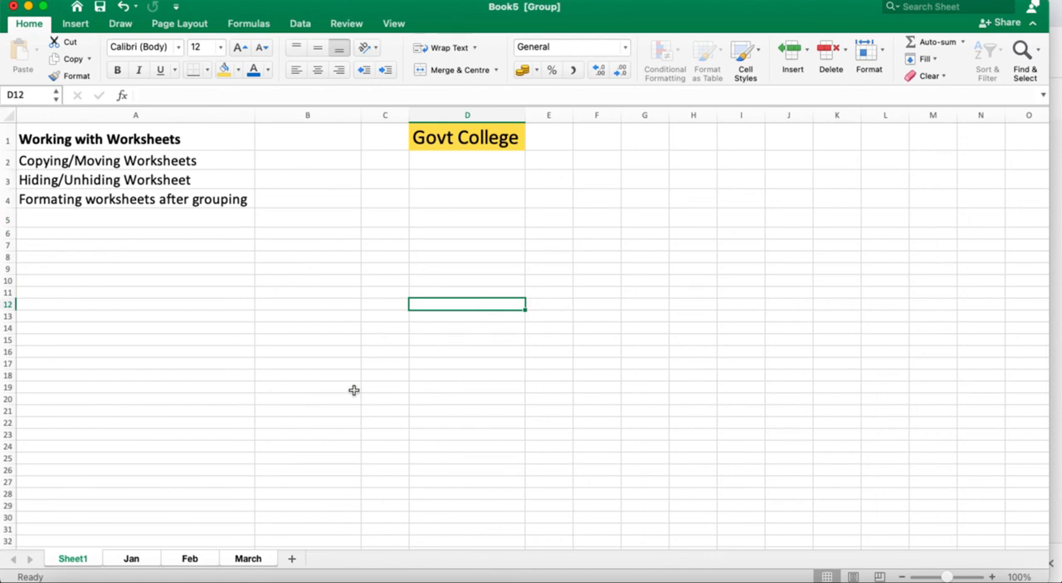
click(132, 559)
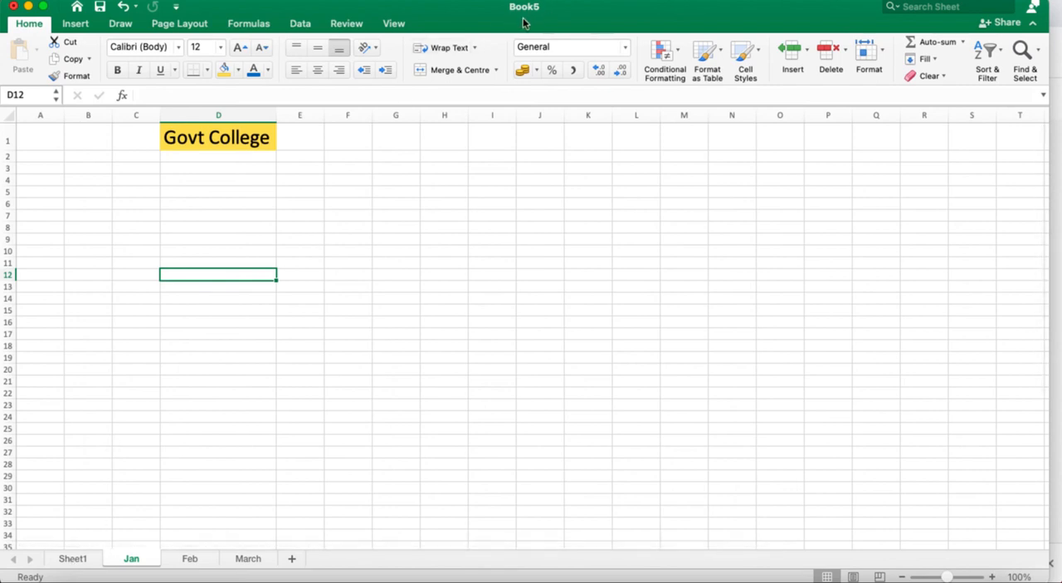
click(73, 557)
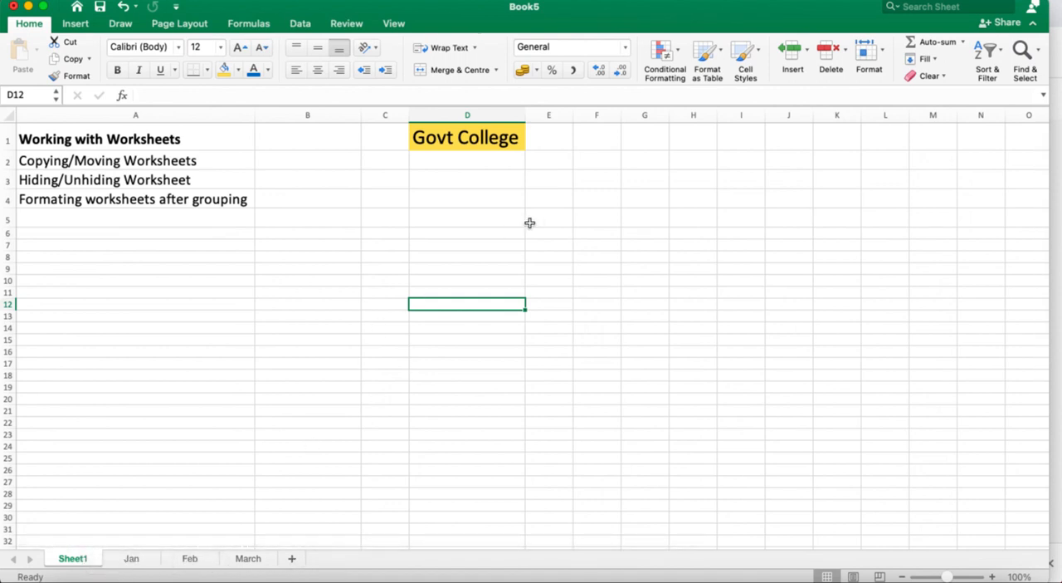
Check the formatted Govt College heading on the Jan, Feb and March sheets in turn, and return to Sheet1.
click(131, 561)
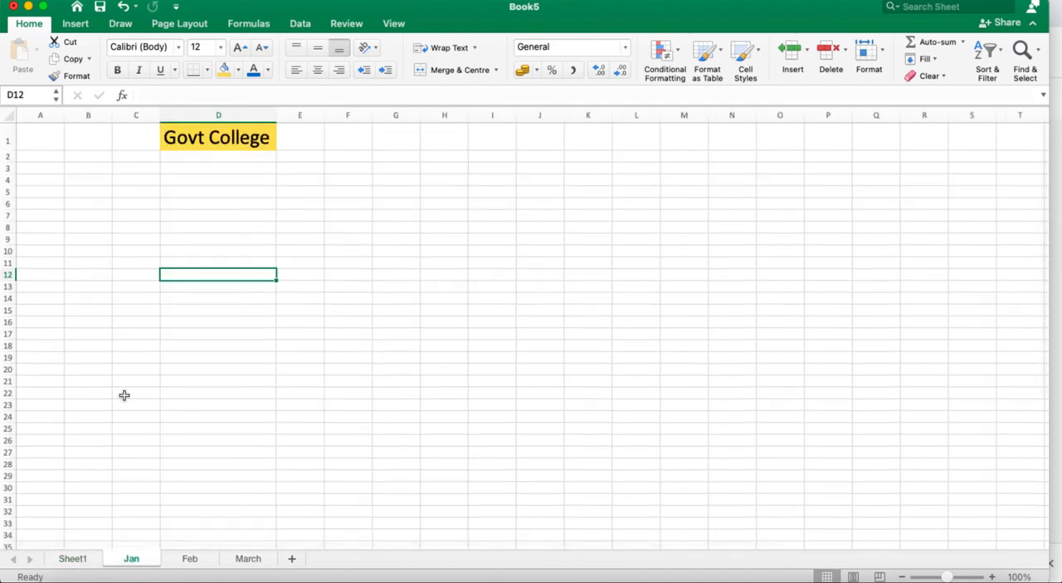
click(192, 562)
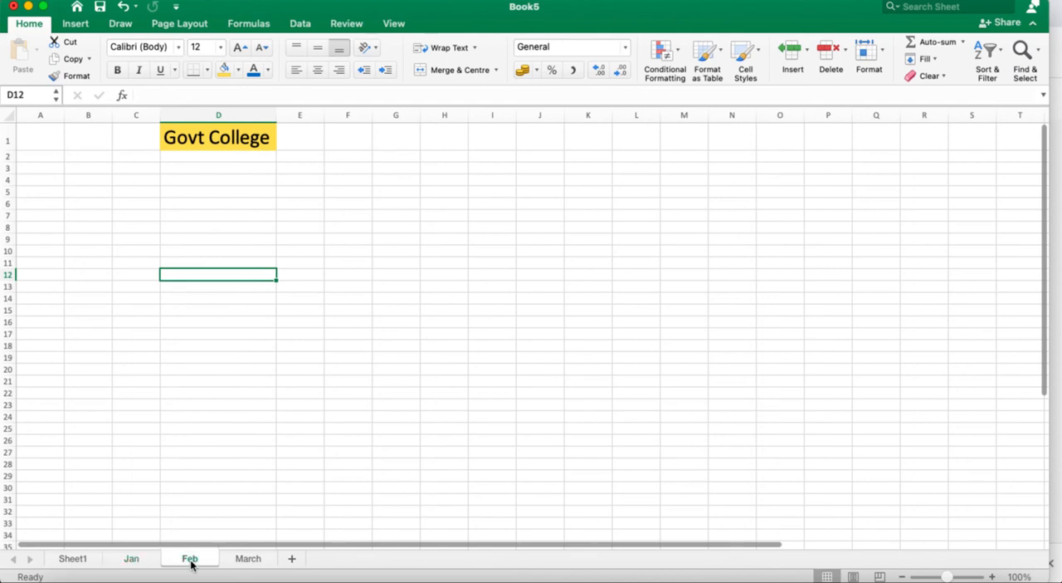
click(254, 561)
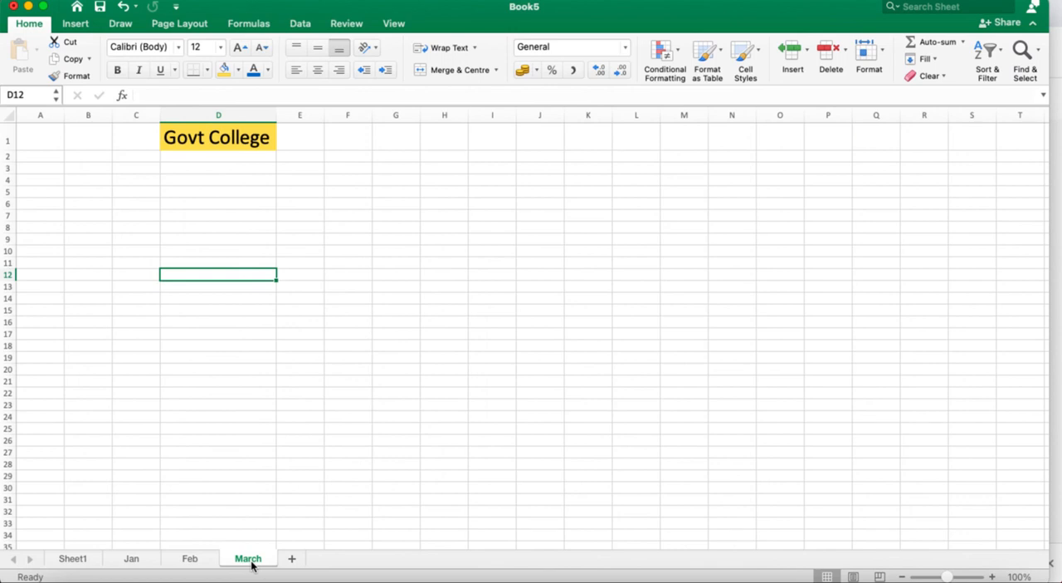
click(80, 559)
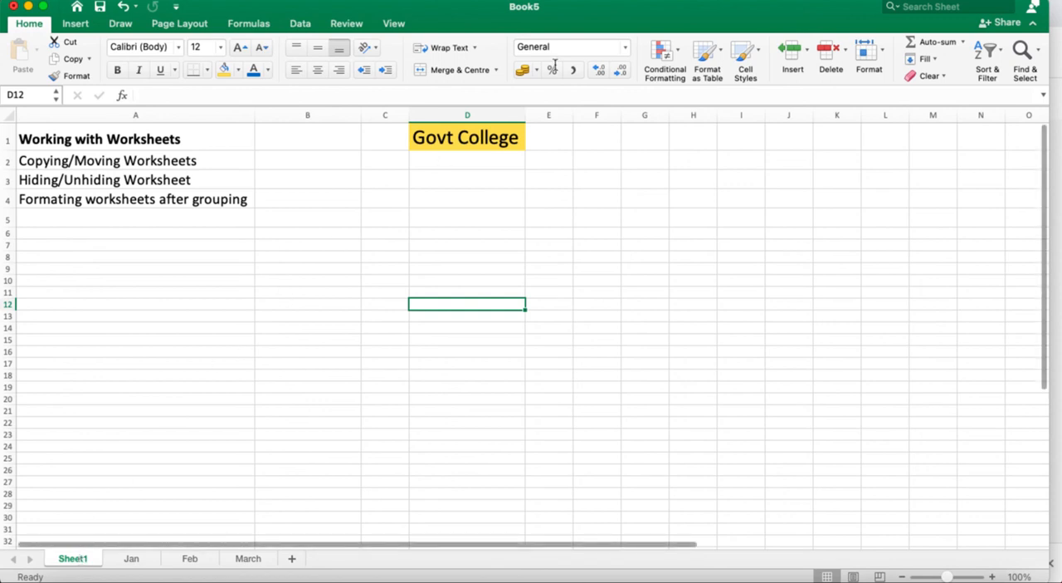
click(667, 0)
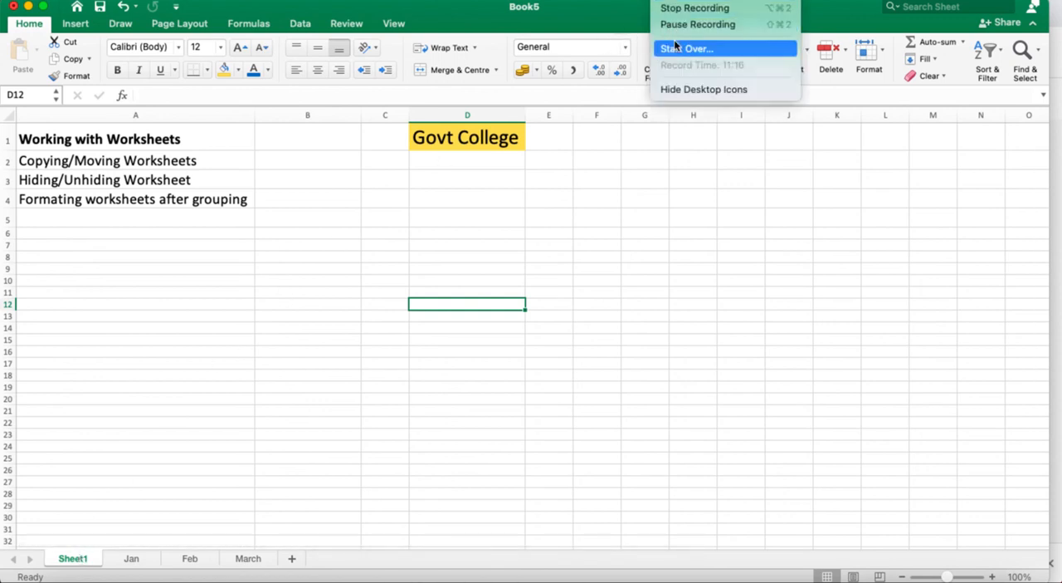